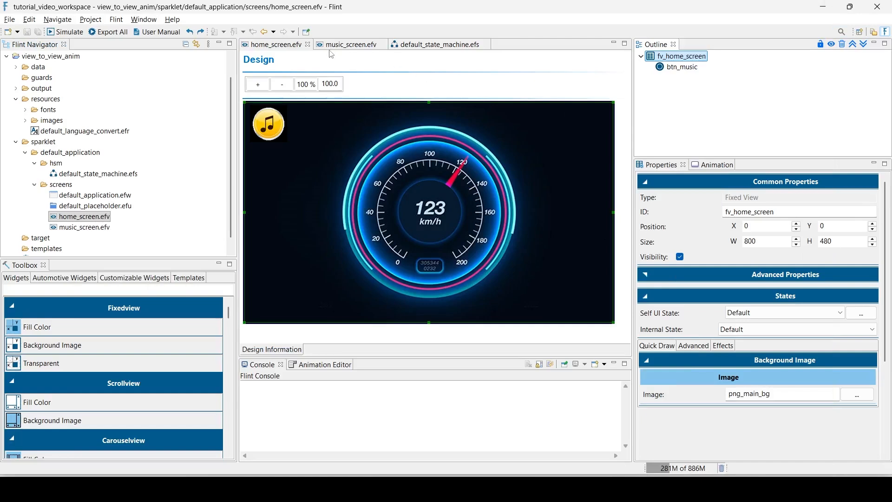
Add a Views animation named home_to_music to fv_home_screen with animation type One to One.
{"action": "left_click", "coordinate": [348, 44]}
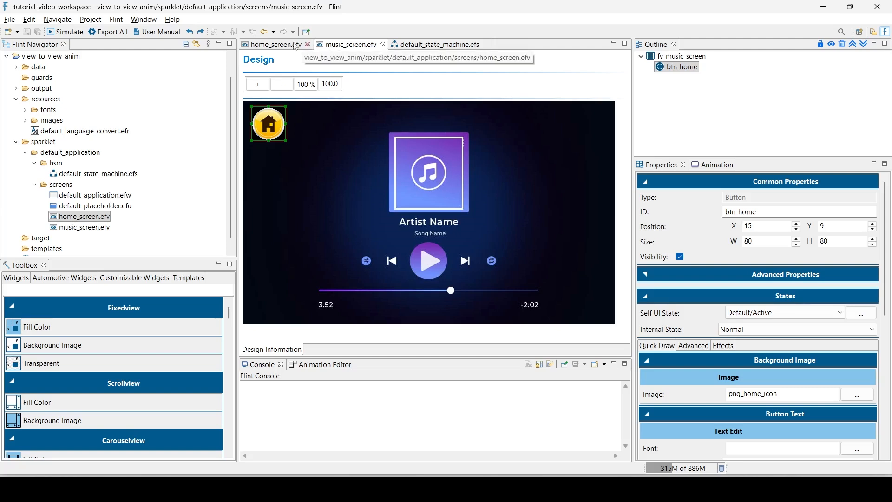
{"action": "left_click", "coordinate": [281, 49]}
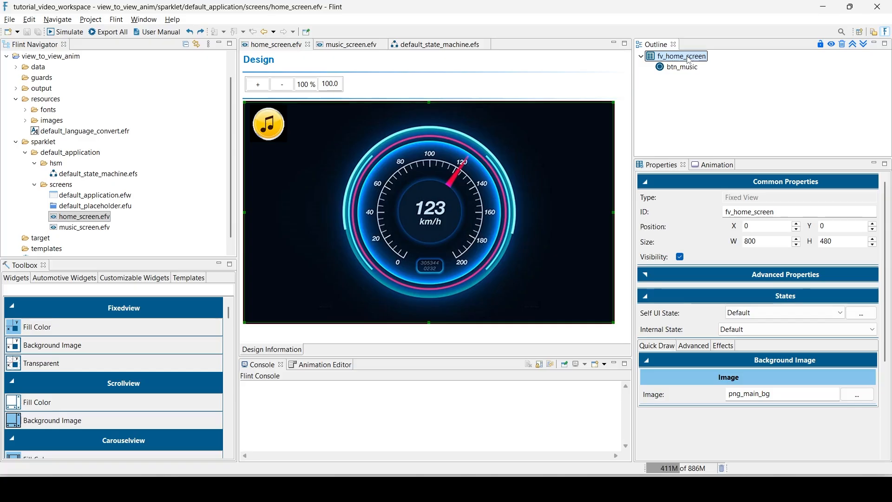
{"action": "left_click", "coordinate": [712, 165]}
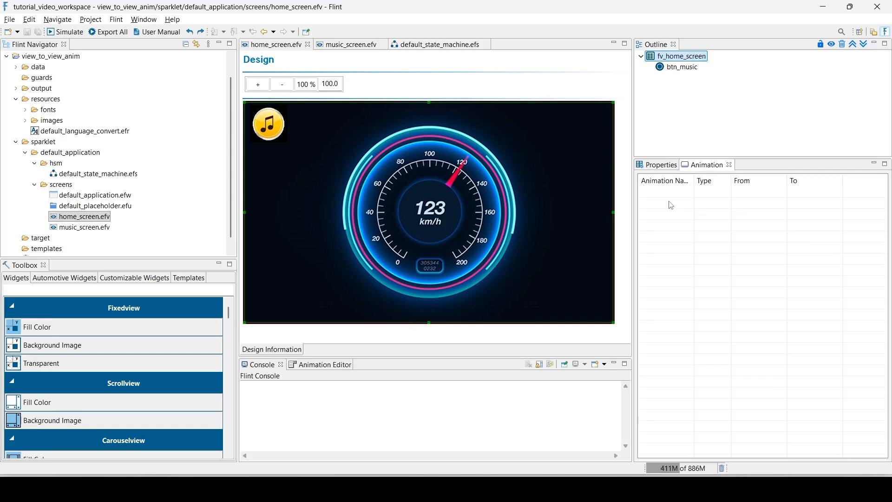
{"action": "right_click", "coordinate": [671, 205]}
{"action": "mouse_move", "coordinate": [725, 209]}
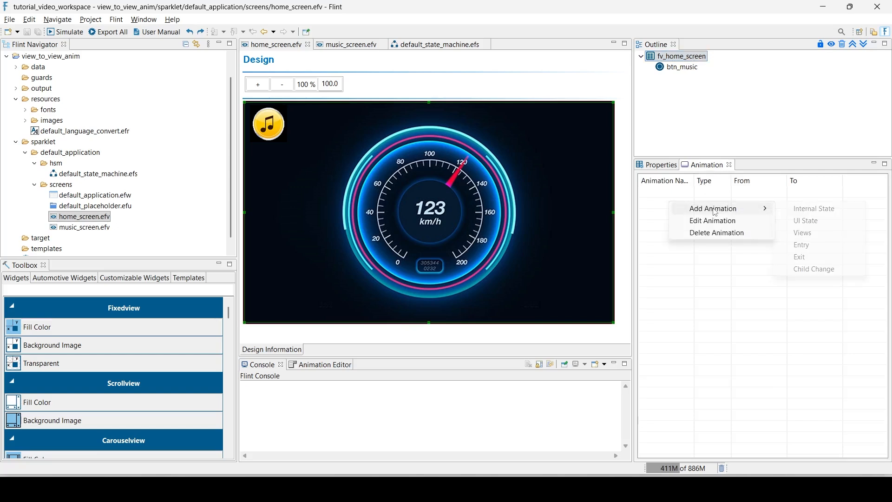
{"action": "left_click", "coordinate": [812, 234]}
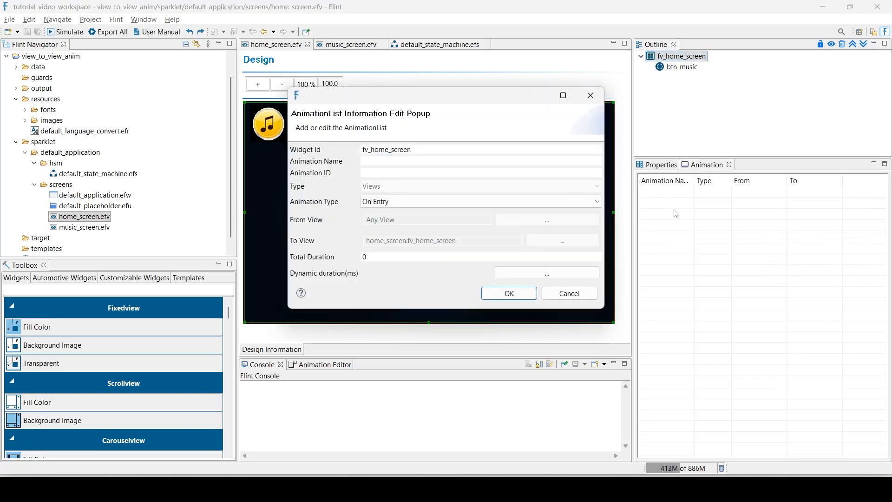
{"action": "type", "text": "home_to_music"}
{"action": "left_click", "coordinate": [396, 202]}
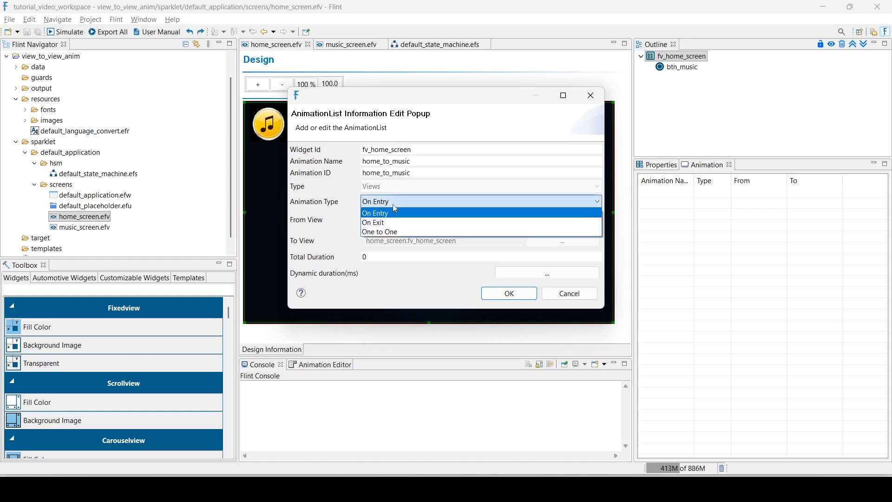
{"action": "left_click", "coordinate": [395, 232]}
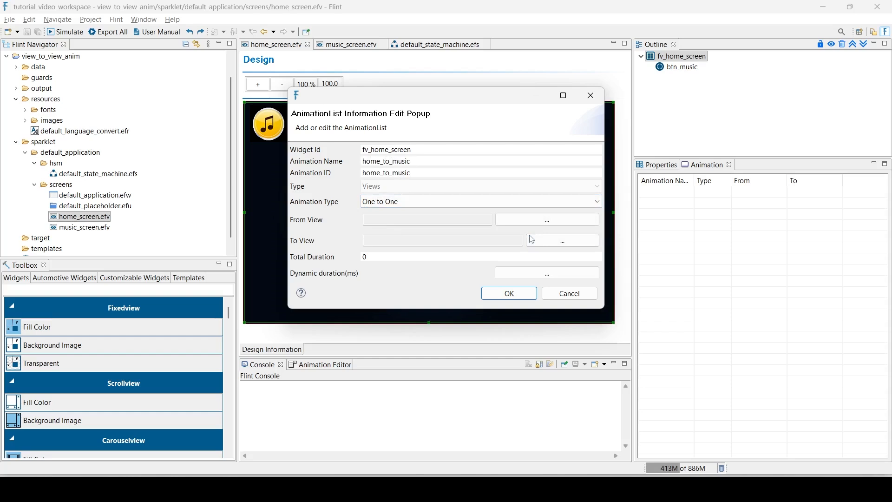
Set the animation's From View to home_screen.fv_home_screen and its To View to music_screen.fv_music_screen.
{"action": "left_click", "coordinate": [548, 220]}
{"action": "left_click", "coordinate": [233, 161]}
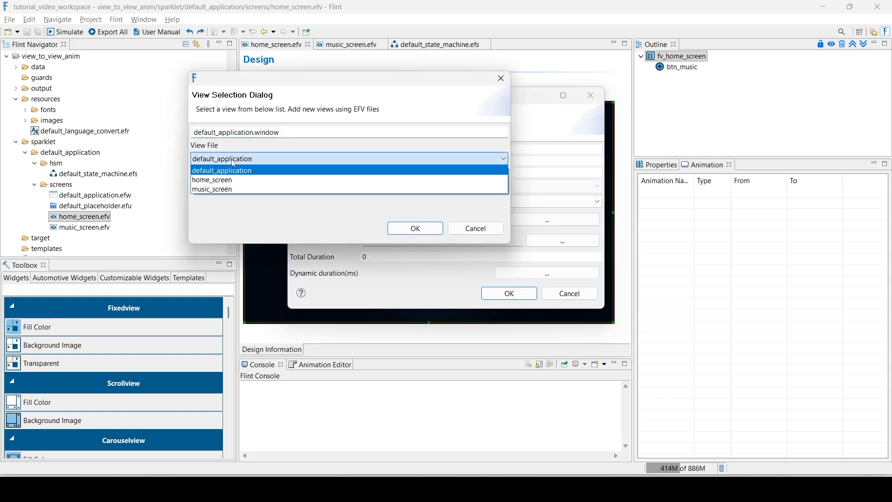
{"action": "left_click", "coordinate": [225, 180]}
{"action": "left_click", "coordinate": [415, 228]}
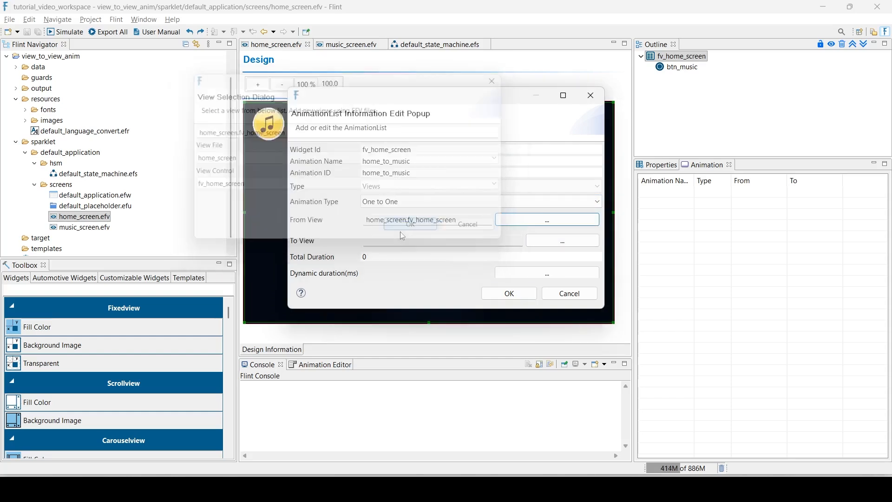
{"action": "left_click", "coordinate": [580, 245]}
{"action": "left_click", "coordinate": [303, 173]}
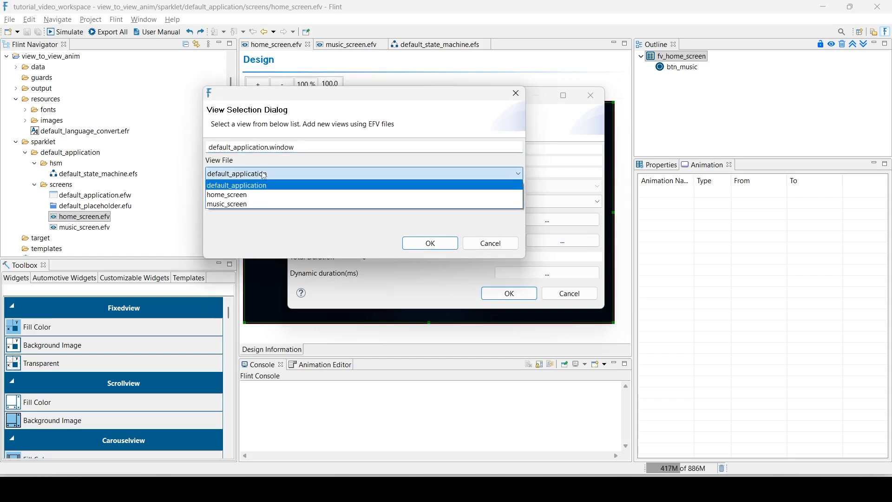
{"action": "left_click", "coordinate": [260, 202]}
{"action": "left_click", "coordinate": [430, 243]}
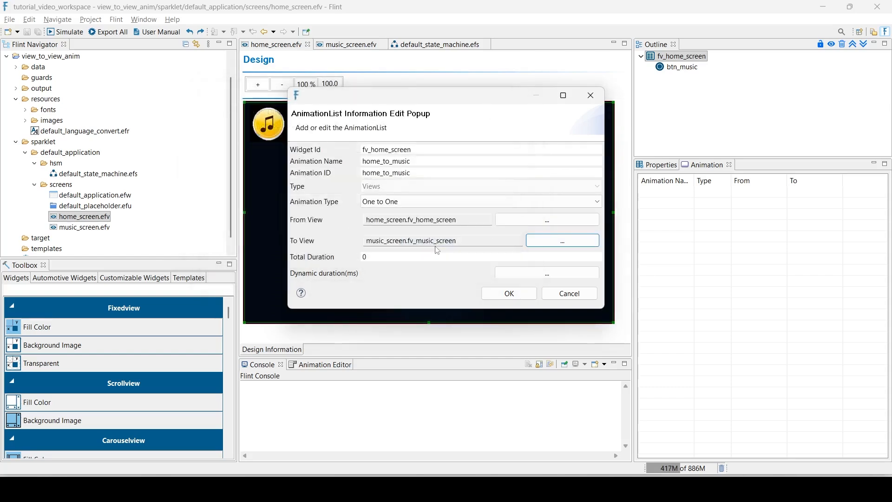
Set the home_to_music animation's total duration to 2000 ms and confirm the animation.
{"action": "key", "text": "Tab"}
{"action": "type", "text": "2"}
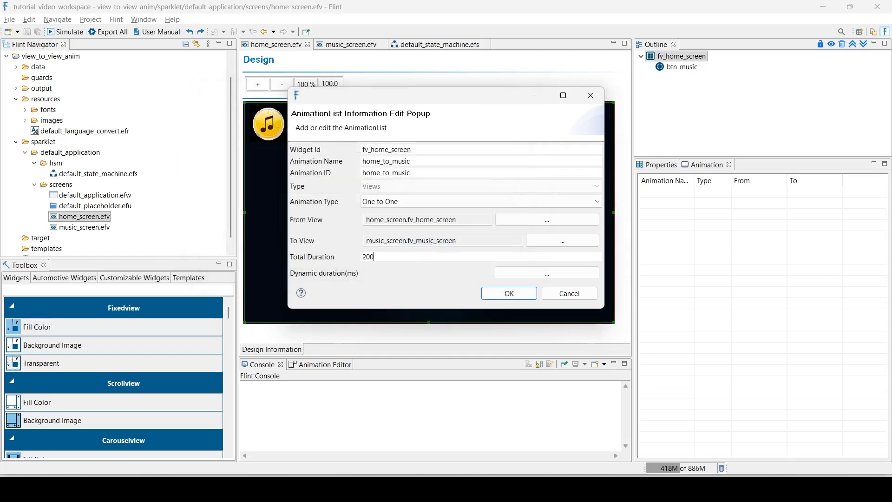
{"action": "left_click", "coordinate": [507, 290]}
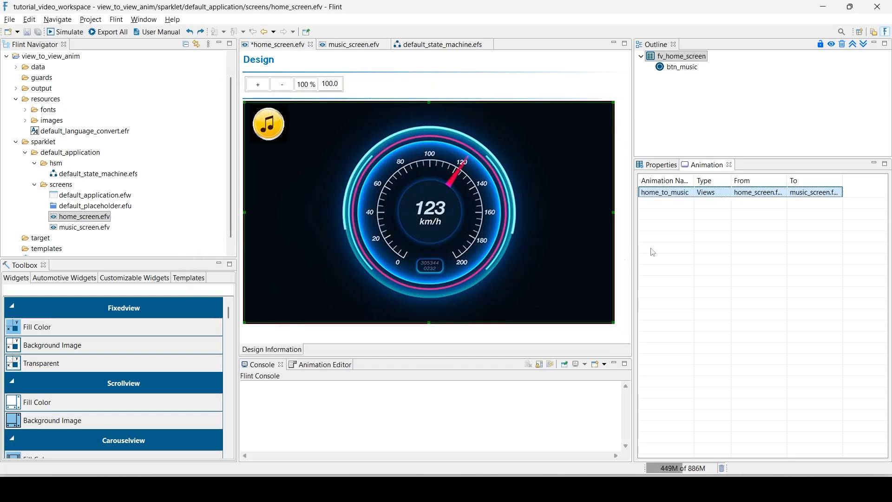
Open the home_to_music animation in the Animation Editor with the lower work area enlarged.
{"action": "left_click", "coordinate": [681, 193]}
{"action": "left_click_drag", "start_coordinate": [463, 358], "coordinate": [465, 288]}
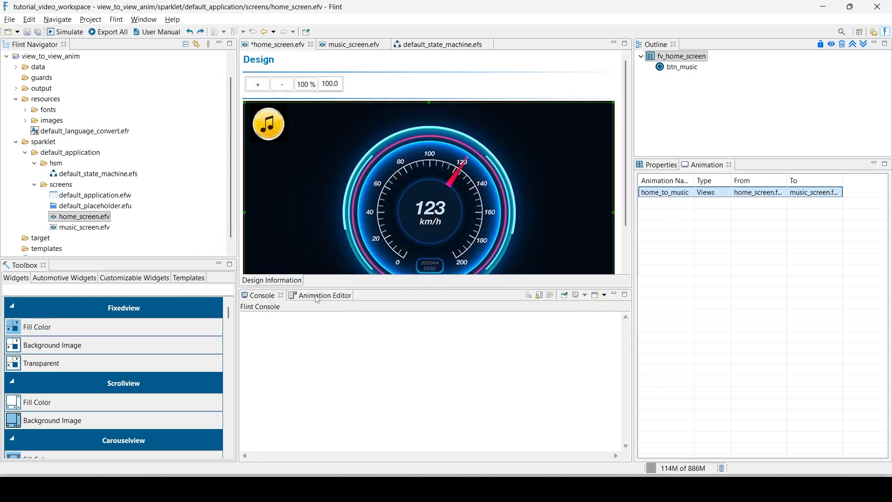
{"action": "left_click", "coordinate": [318, 298]}
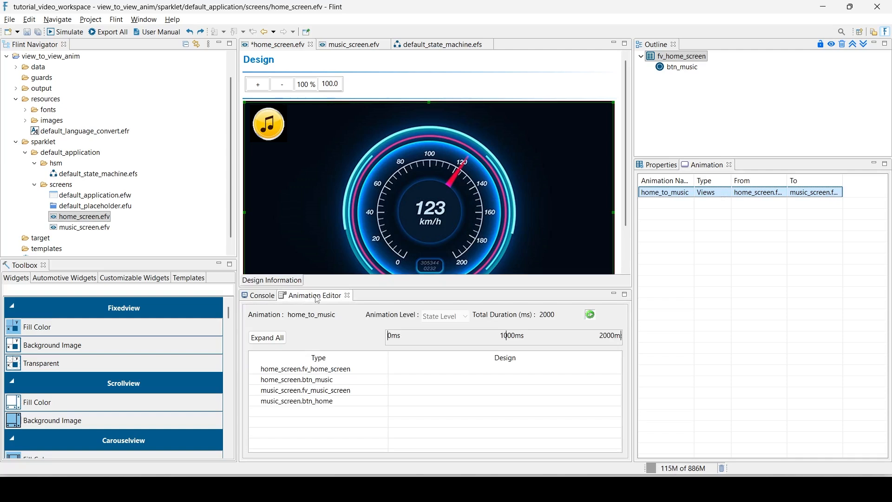
Start a new transition on home_screen.fv_home_screen with type Linear and change Alpha Value.
{"action": "left_click", "coordinate": [348, 371]}
{"action": "right_click", "coordinate": [347, 372]}
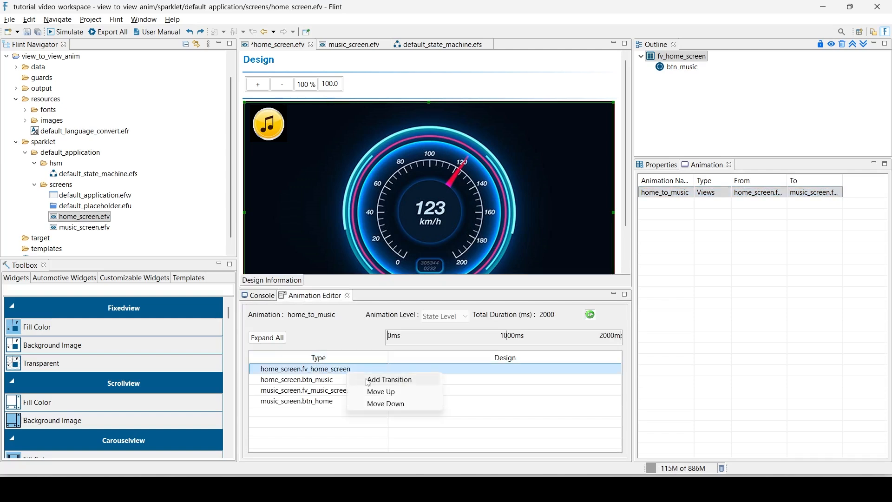
{"action": "left_click", "coordinate": [381, 381]}
{"action": "left_click", "coordinate": [493, 122]}
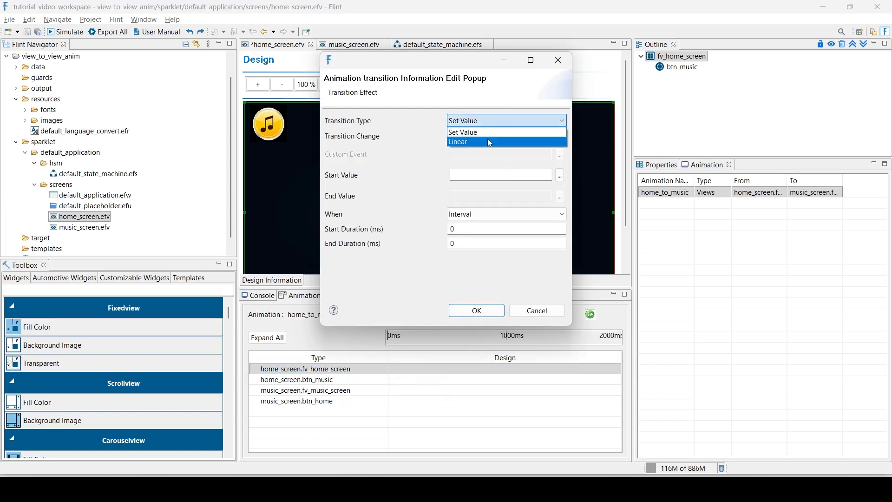
{"action": "left_click", "coordinate": [488, 143]}
{"action": "left_click", "coordinate": [487, 138]}
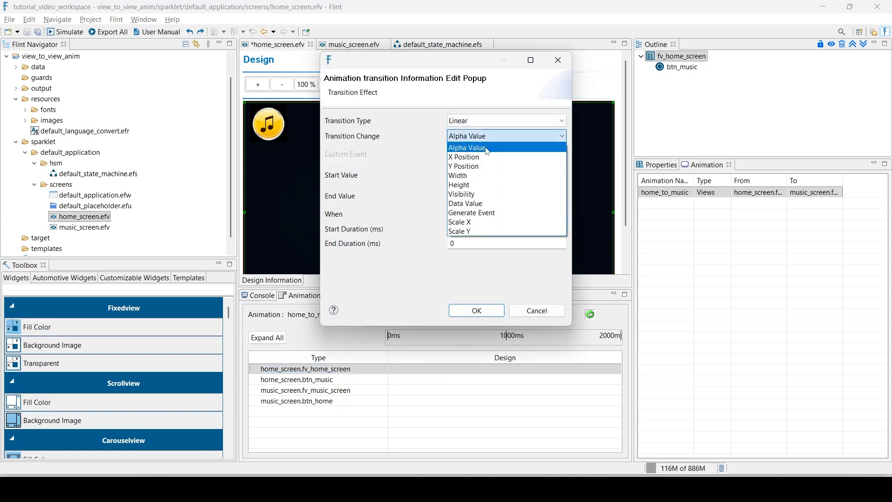
{"action": "left_click", "coordinate": [487, 149]}
Fade the home screen's alpha from 255 to 0 with an end duration of 1000 ms, and expand its transition list.
{"action": "left_click", "coordinate": [471, 178]}
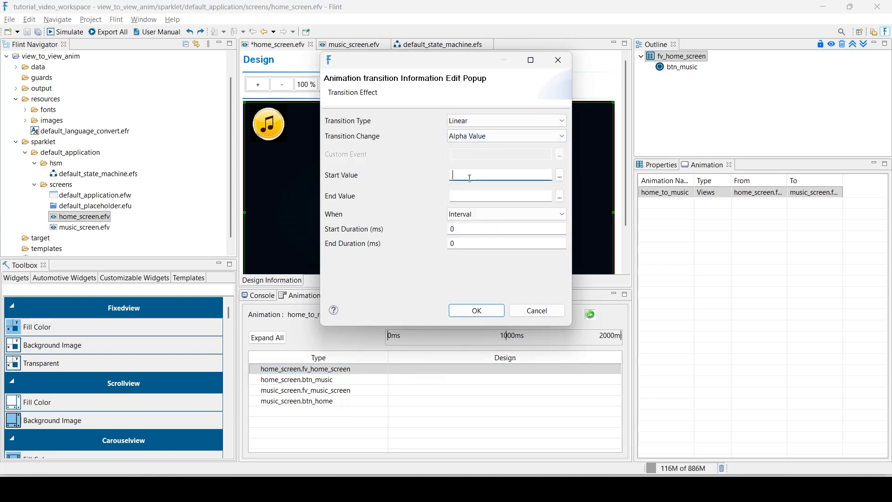
{"action": "type", "text": "255"}
{"action": "left_click", "coordinate": [476, 195]}
{"action": "left_click_drag", "start_coordinate": [465, 245], "coordinate": [431, 247]}
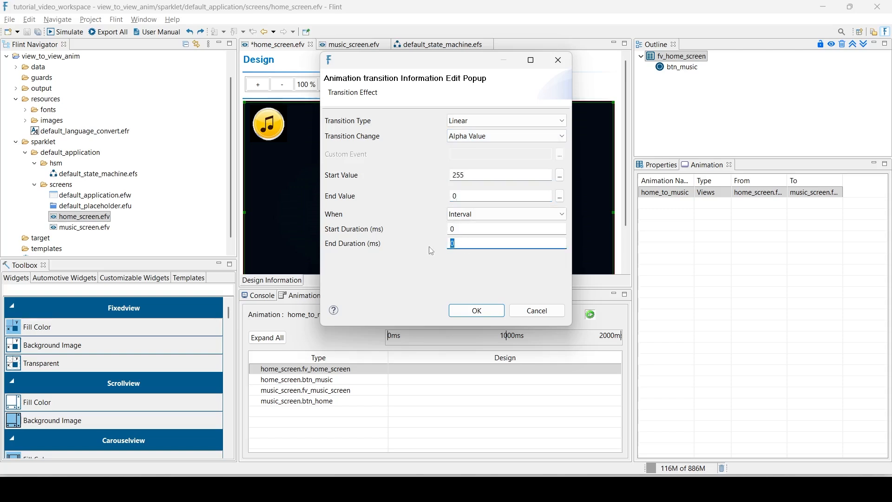
{"action": "type", "text": "1000"}
{"action": "left_click", "coordinate": [469, 310]}
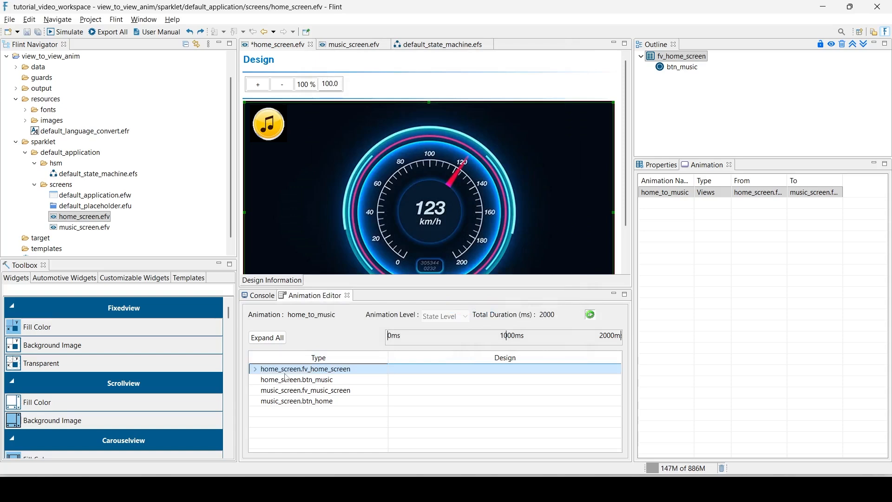
{"action": "left_click", "coordinate": [255, 369]}
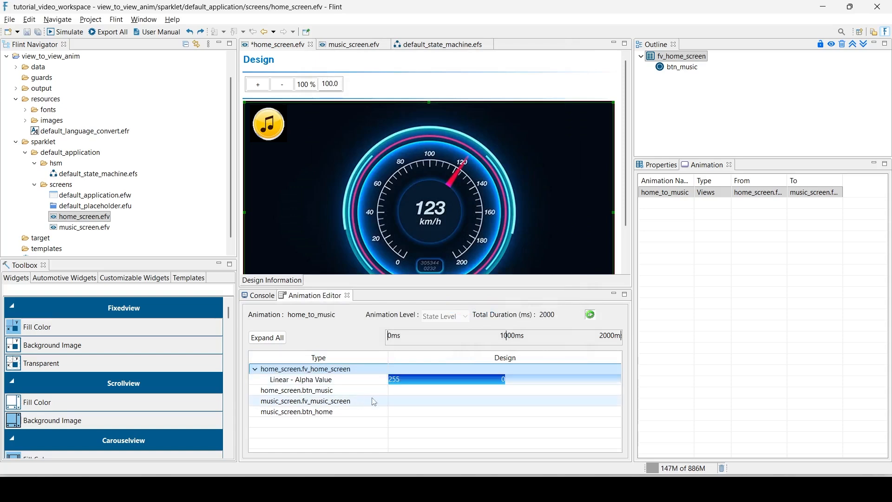
Start a second transition under home_screen.fv_home_screen with type Set Value and change Visibility.
{"action": "left_click", "coordinate": [363, 382]}
{"action": "right_click", "coordinate": [365, 384]}
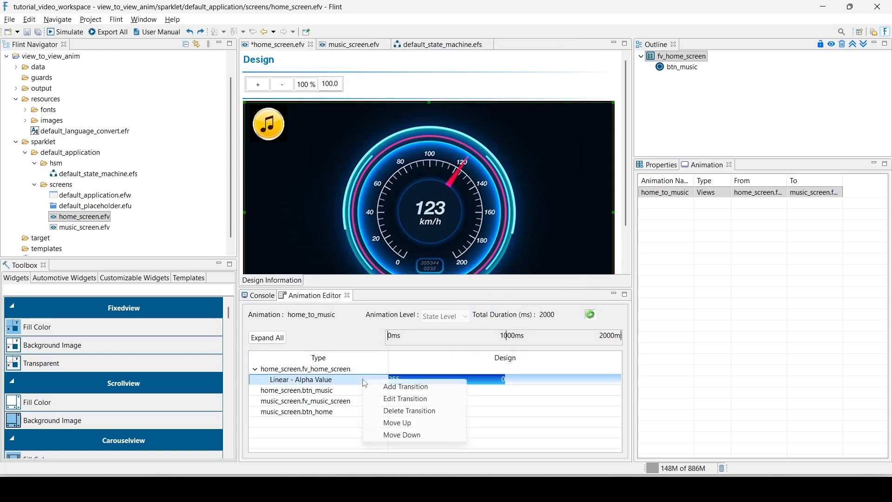
{"action": "left_click", "coordinate": [409, 386]}
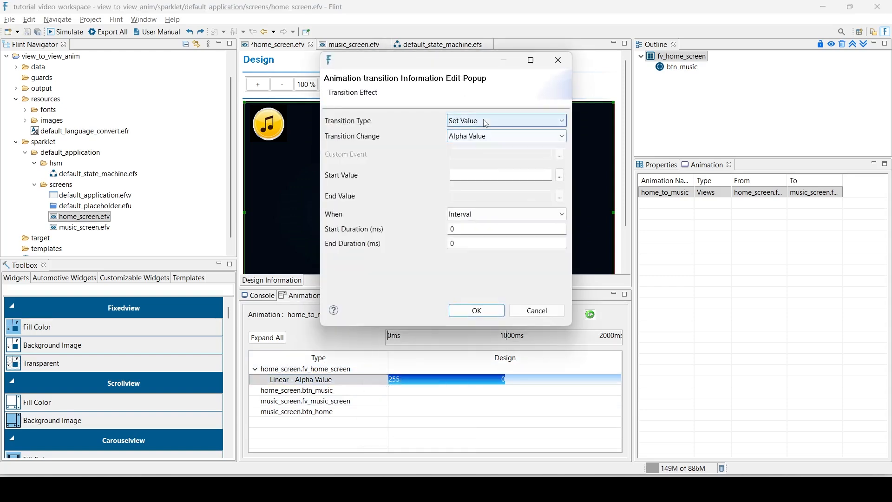
{"action": "left_click", "coordinate": [483, 136]}
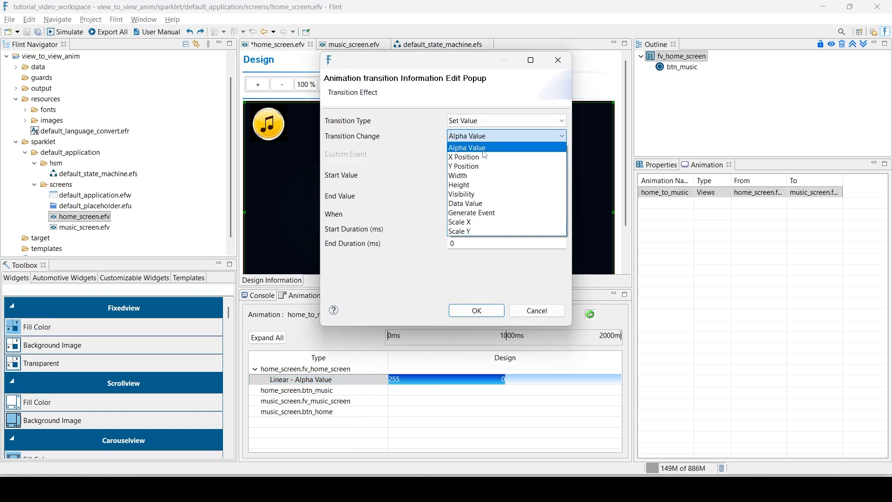
{"action": "left_click", "coordinate": [474, 194]}
Set the home screen's visibility value to 0 from 1000 ms to 2000 ms and confirm the transition.
{"action": "left_click", "coordinate": [473, 177]}
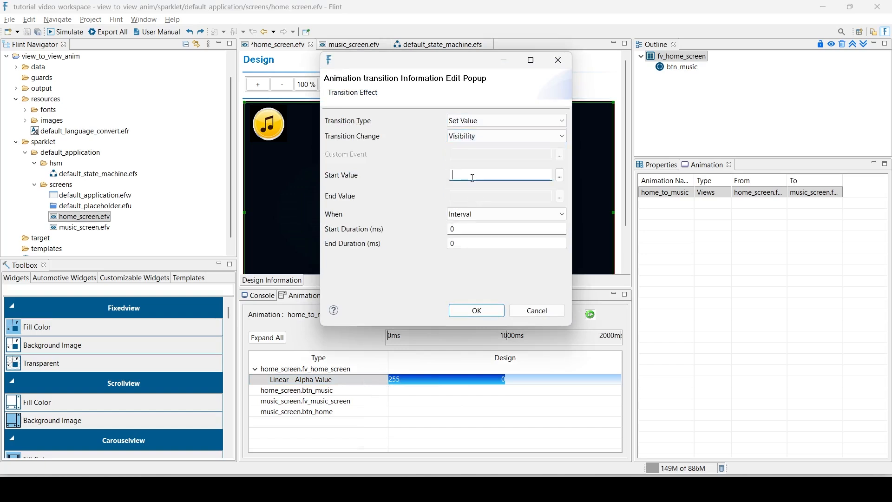
{"action": "left_click", "coordinate": [464, 229]}
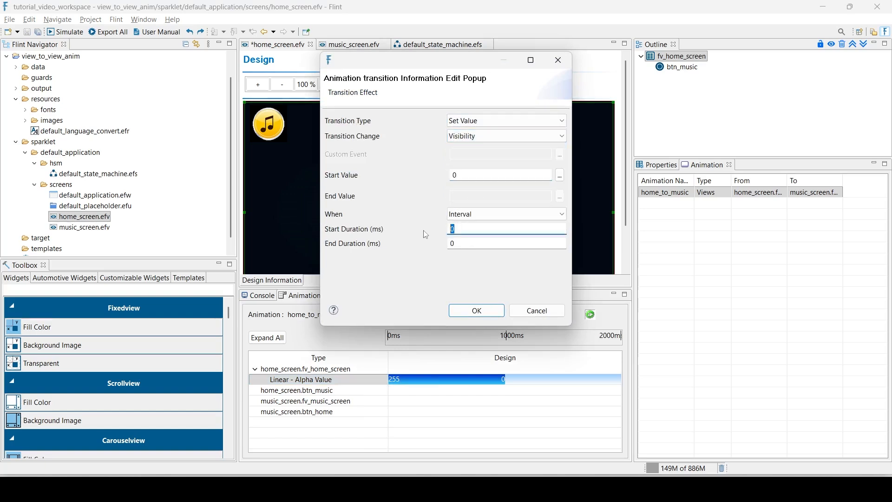
{"action": "type", "text": "1000"}
{"action": "key", "text": "Tab"}
{"action": "type", "text": "2000"}
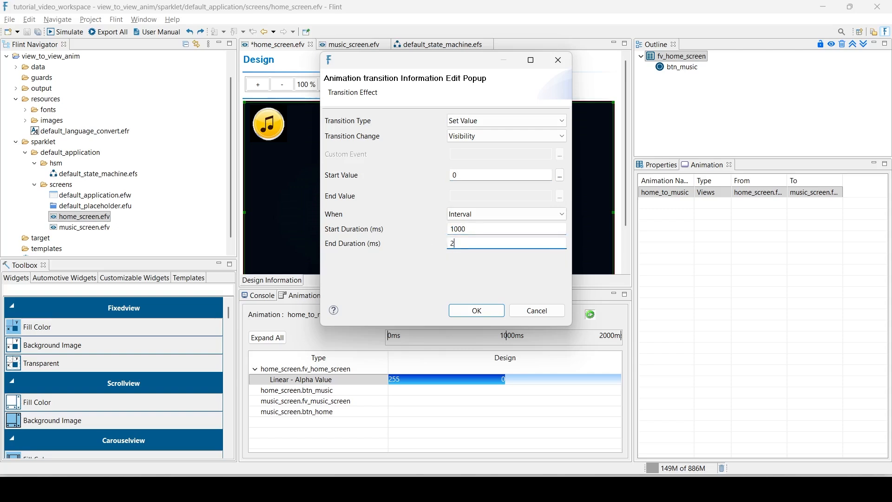
{"action": "left_click", "coordinate": [466, 311]}
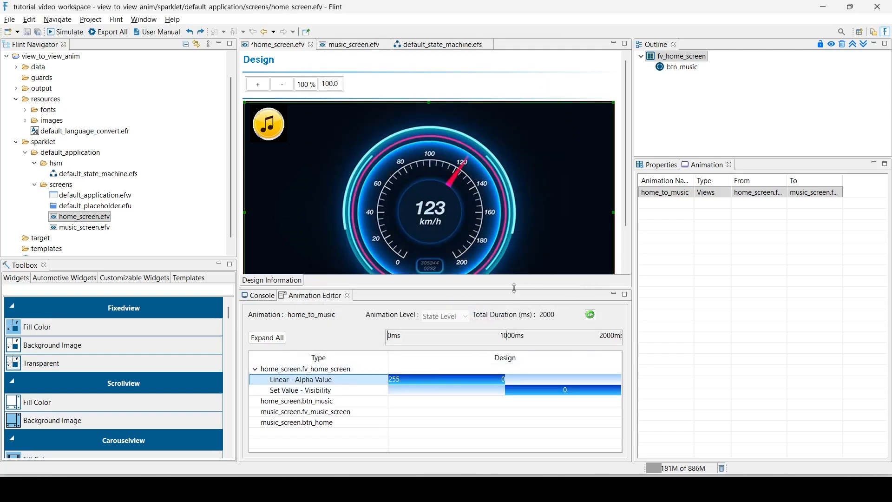
Start a transition on music_screen.fv_music_screen with type Set Value and change Visibility, enlarging the animation editor area.
{"action": "left_click_drag", "start_coordinate": [517, 292], "coordinate": [516, 260]}
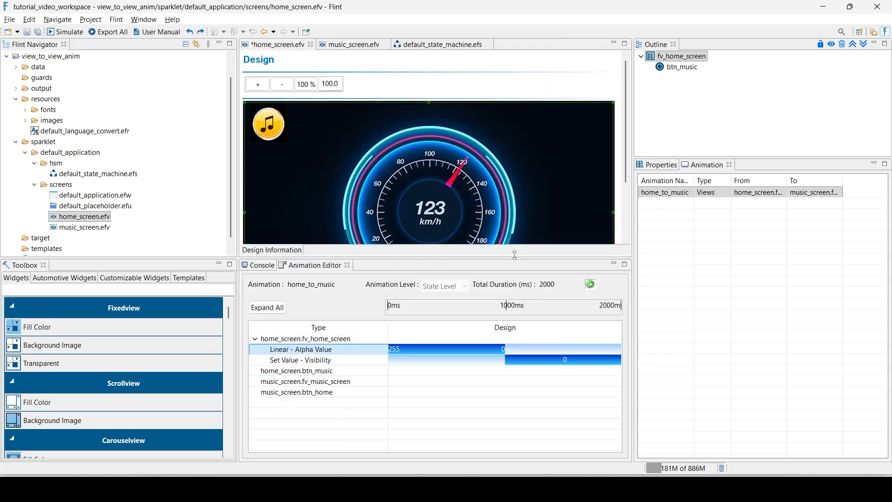
{"action": "left_click", "coordinate": [323, 384]}
{"action": "right_click", "coordinate": [342, 380]}
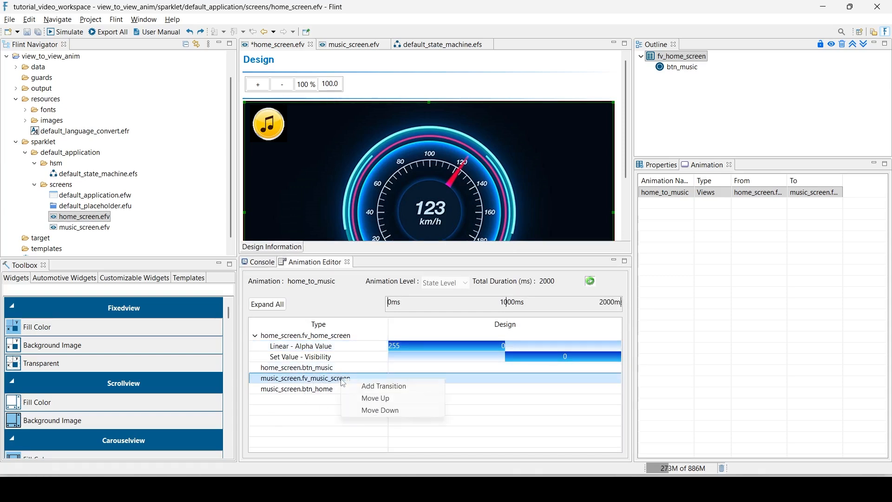
{"action": "left_click", "coordinate": [367, 386]}
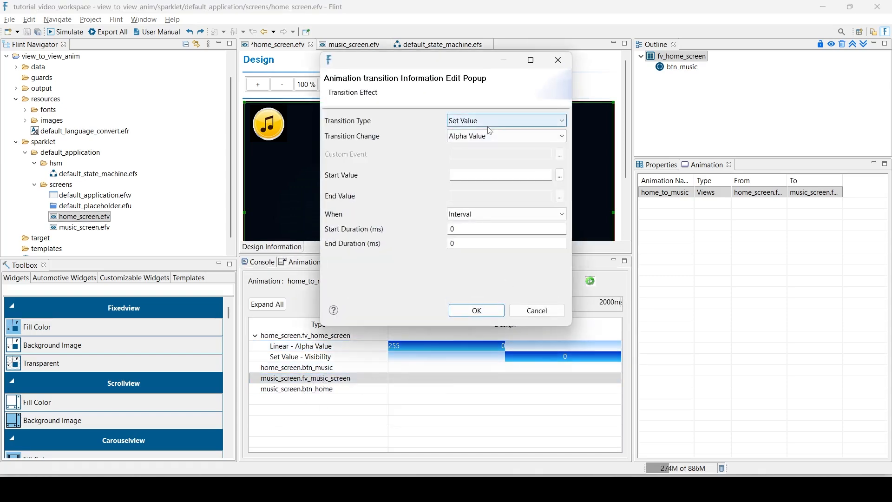
{"action": "left_click", "coordinate": [490, 125]}
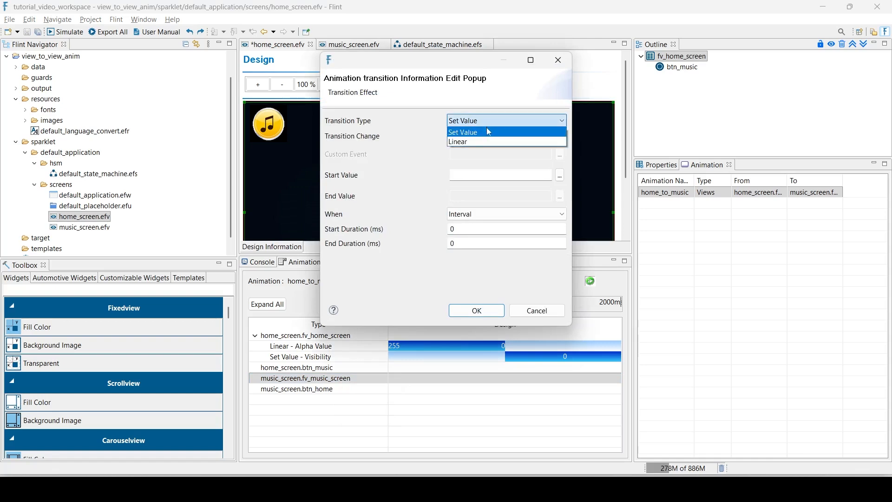
{"action": "left_click", "coordinate": [488, 132]}
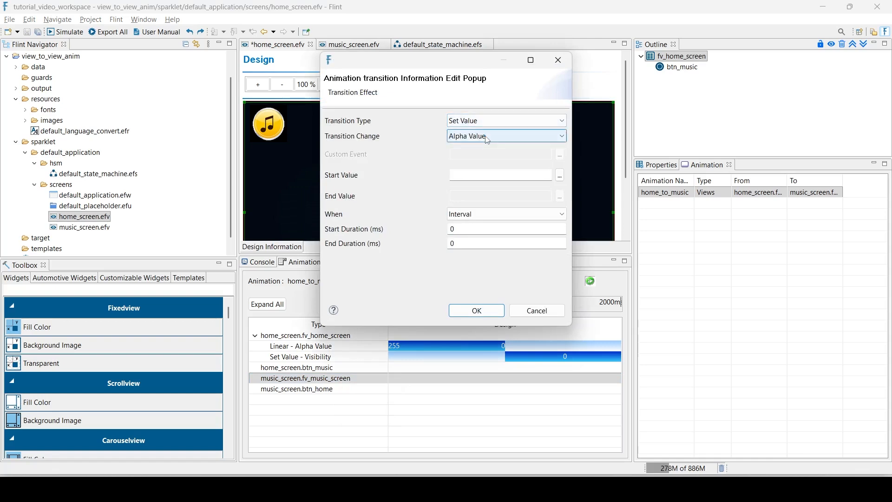
{"action": "left_click", "coordinate": [488, 136]}
{"action": "left_click", "coordinate": [473, 196]}
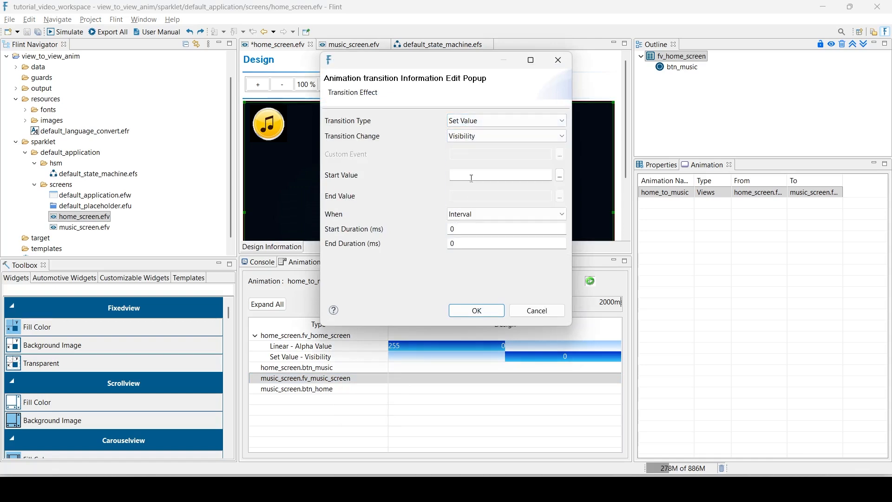
Set the music screen's visibility value to 0 with an end duration of 1000 ms and confirm the transition.
{"action": "left_click", "coordinate": [472, 178]}
{"action": "left_click", "coordinate": [465, 243]}
{"action": "type", "text": "1000"}
{"action": "left_click", "coordinate": [476, 311]}
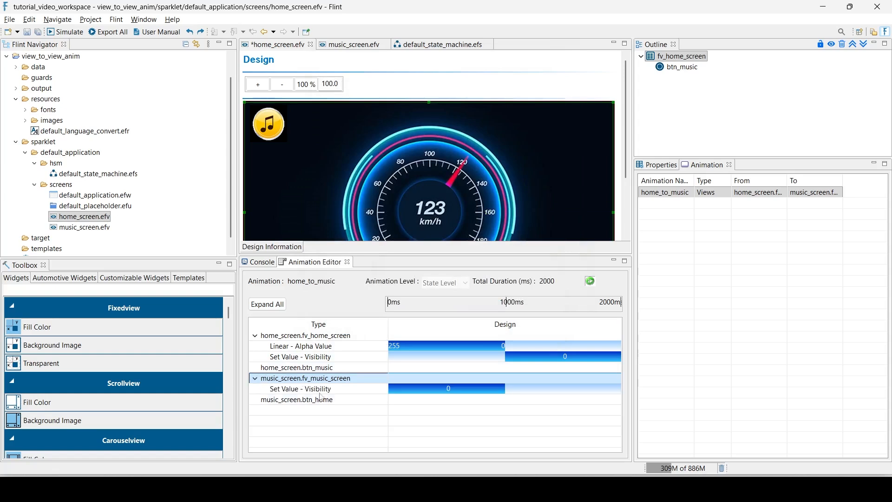
Start a second transition under music_screen.fv_music_screen with type Set Value and change Visibility.
{"action": "left_click", "coordinate": [365, 390]}
{"action": "right_click", "coordinate": [366, 389]}
{"action": "left_click", "coordinate": [401, 394]}
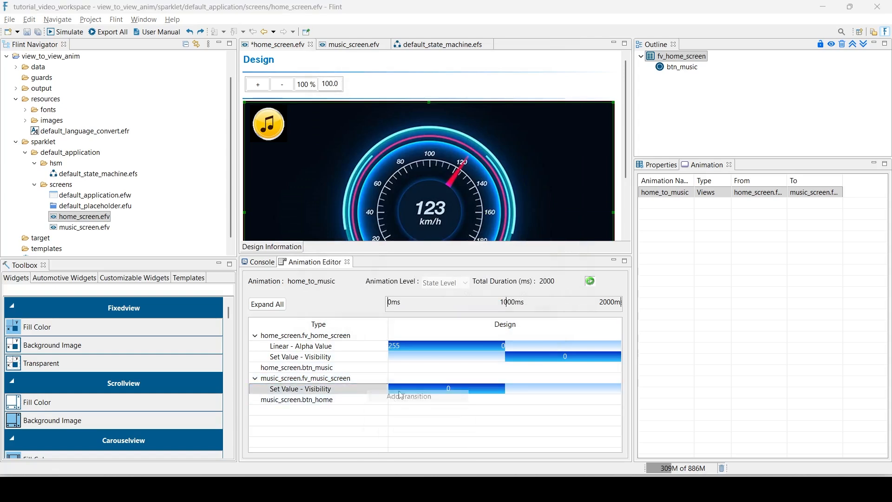
{"action": "left_click", "coordinate": [458, 120]}
{"action": "left_click", "coordinate": [460, 129]}
{"action": "left_click", "coordinate": [476, 137]}
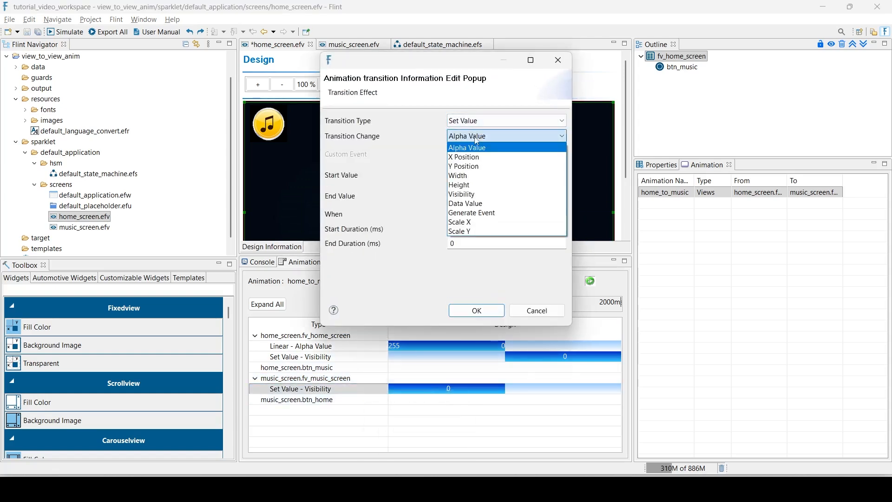
{"action": "left_click", "coordinate": [474, 194]}
Set the music screen's visibility value to 1 from 1000 ms to 2000 ms and confirm the transition.
{"action": "left_click", "coordinate": [472, 177]}
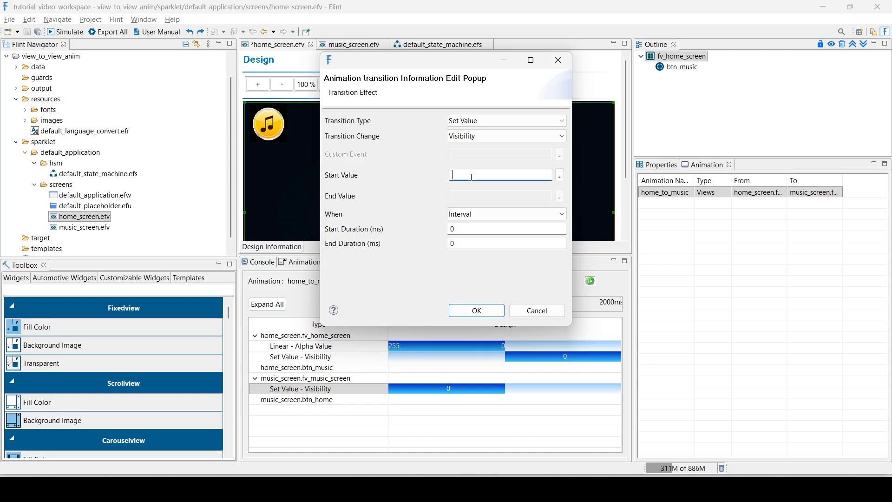
{"action": "type", "text": "1"}
{"action": "double_click", "coordinate": [458, 229]}
{"action": "type", "text": "1000"}
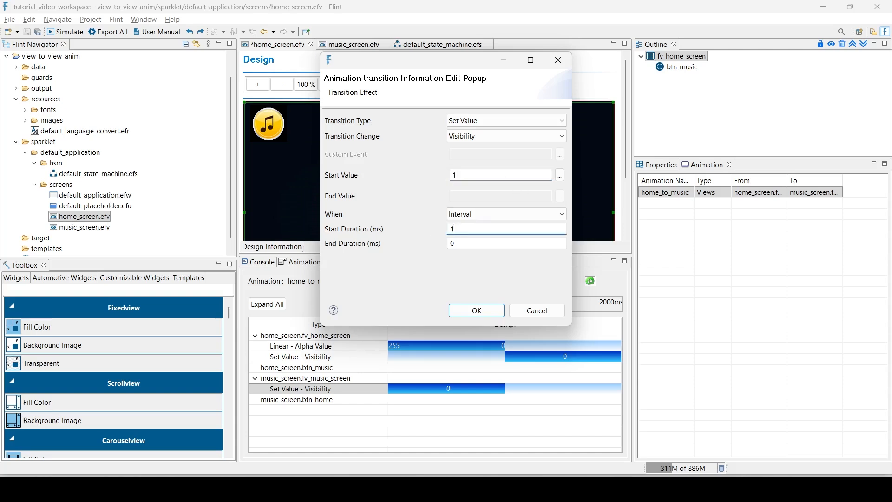
{"action": "key", "text": "Tab"}
{"action": "type", "text": "2"}
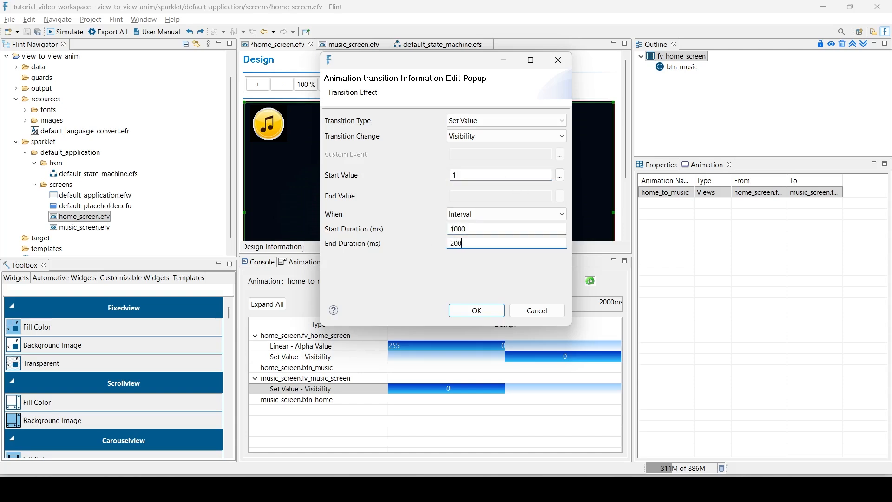
{"action": "left_click", "coordinate": [462, 312]}
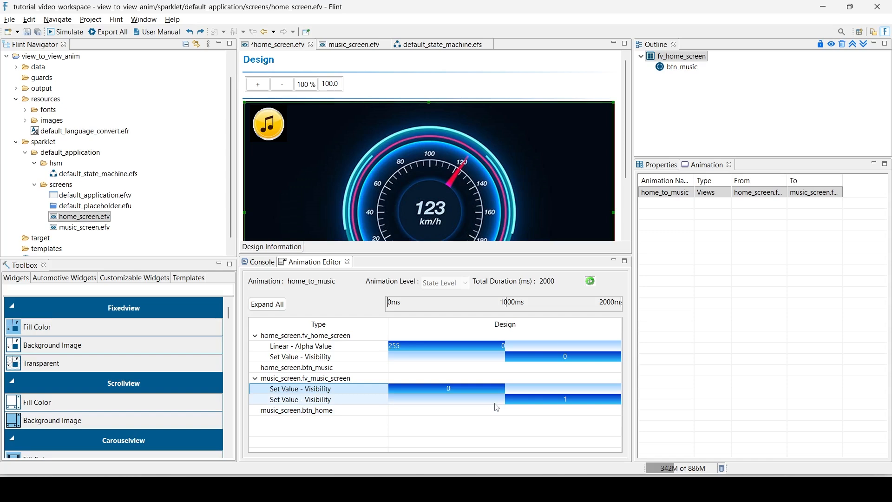
Start a third transition on music_screen.fv_music_screen with type Linear and change Alpha Value.
{"action": "left_click", "coordinate": [325, 381]}
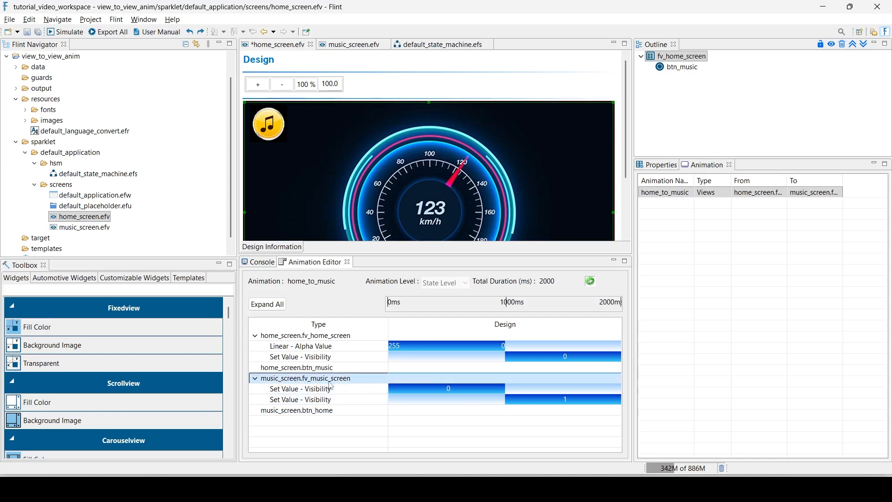
{"action": "right_click", "coordinate": [331, 387]}
{"action": "left_click", "coordinate": [351, 389]}
{"action": "left_click", "coordinate": [486, 124]}
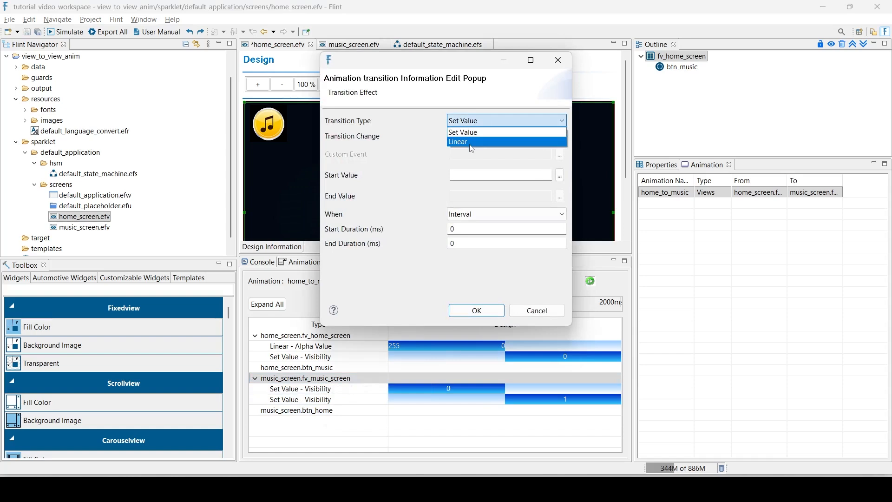
{"action": "left_click", "coordinate": [471, 143]}
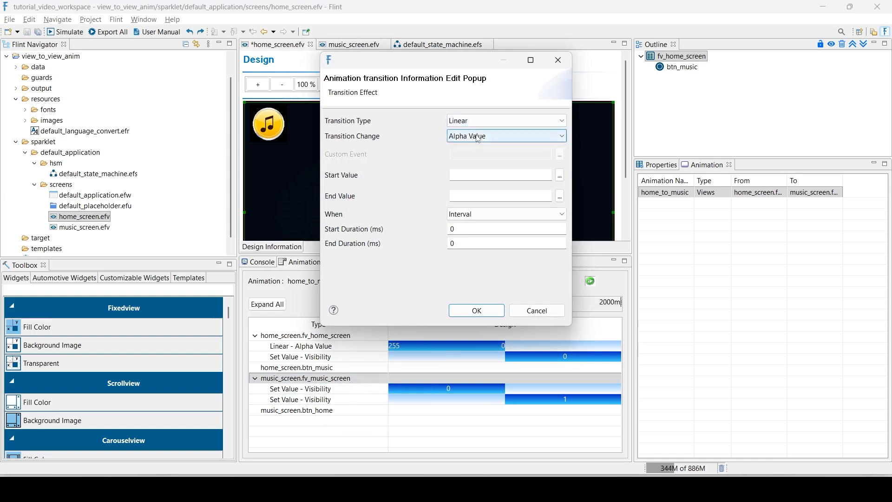
{"action": "left_click", "coordinate": [479, 136]}
{"action": "left_click", "coordinate": [479, 149]}
Fade the music screen's alpha from 0 to 255 between 1000 ms and 2000 ms and confirm the transition.
{"action": "left_click", "coordinate": [470, 177]}
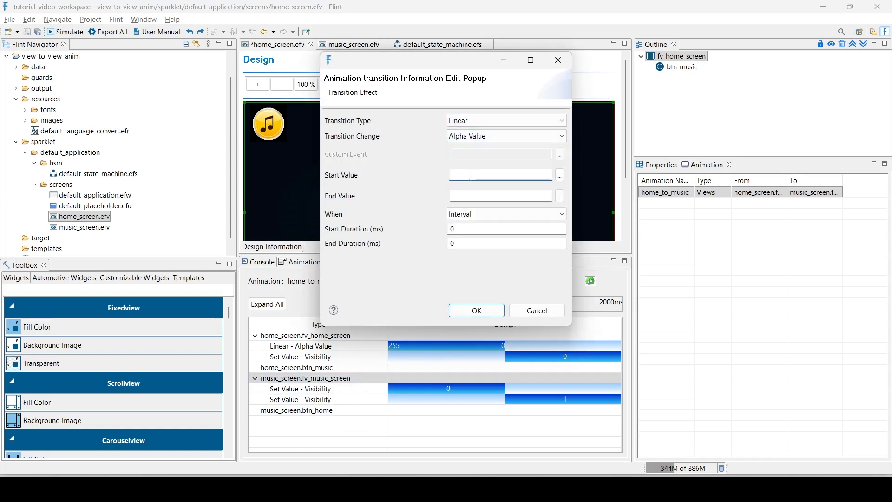
{"action": "type", "text": "0"}
{"action": "left_click", "coordinate": [471, 194]}
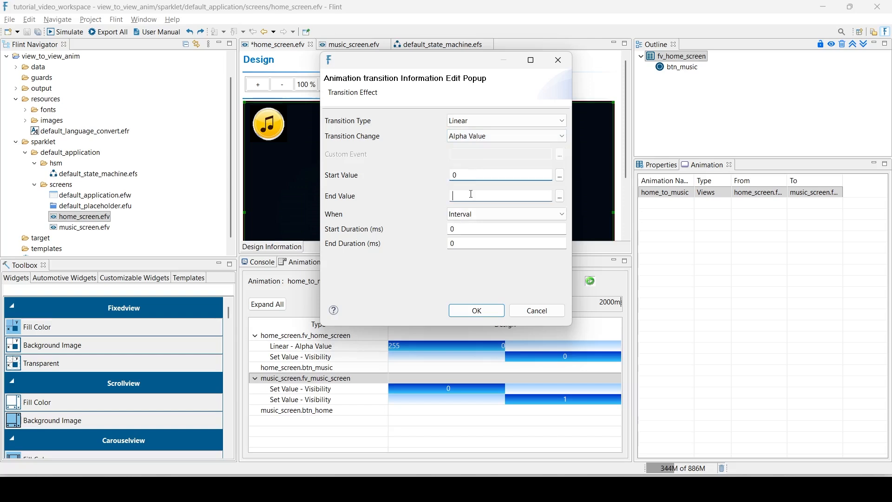
{"action": "key", "text": "Tab"}
{"action": "key", "text": "Tab"}
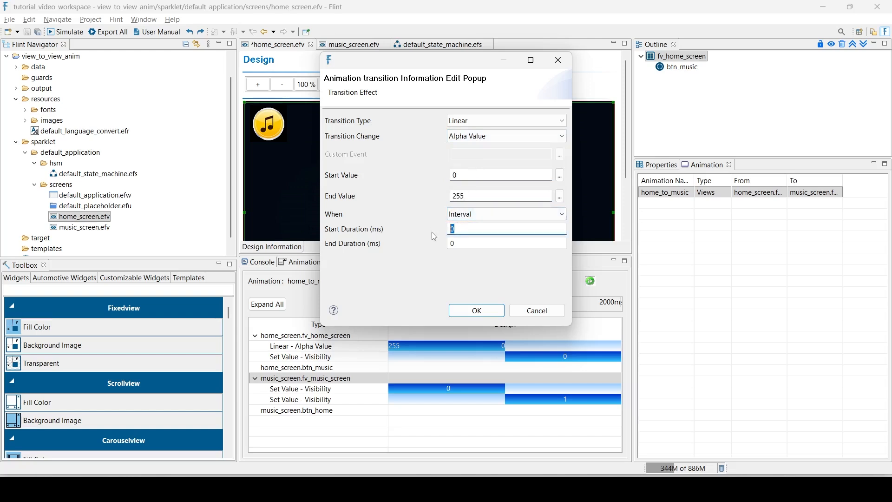
{"action": "type", "text": "1000"}
{"action": "key", "text": "Tab"}
{"action": "type", "text": "20"}
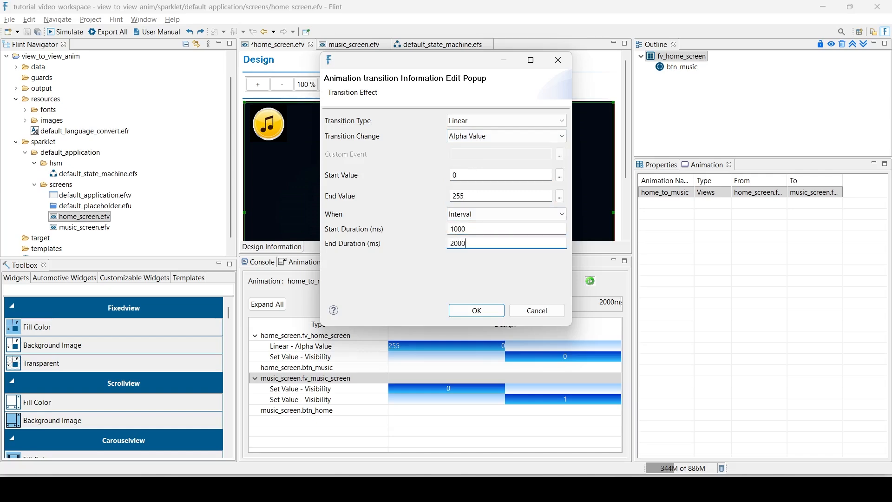
{"action": "left_click", "coordinate": [477, 311]}
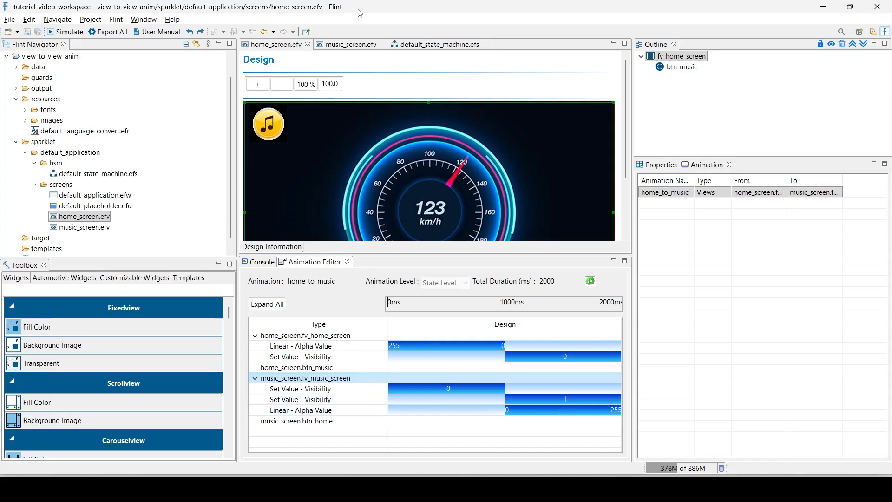
Add a Views animation named music_to_home to fv_music_screen in music_screen.efv, with animation type One to One.
{"action": "left_click", "coordinate": [352, 46]}
{"action": "left_click", "coordinate": [678, 56]}
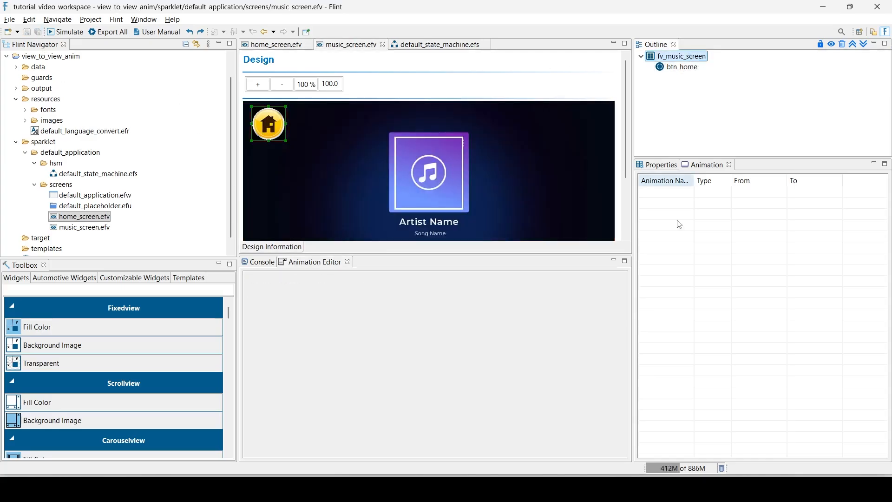
{"action": "right_click", "coordinate": [665, 200]}
{"action": "mouse_move", "coordinate": [686, 206]}
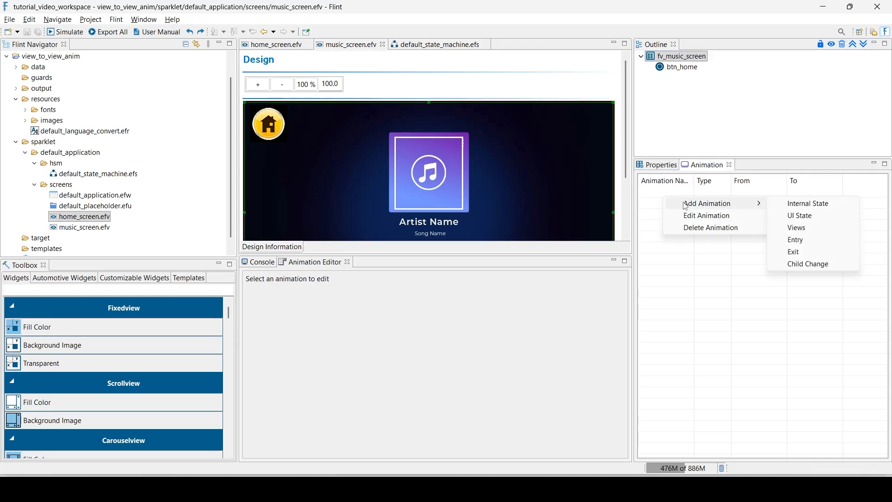
{"action": "left_click", "coordinate": [815, 232]}
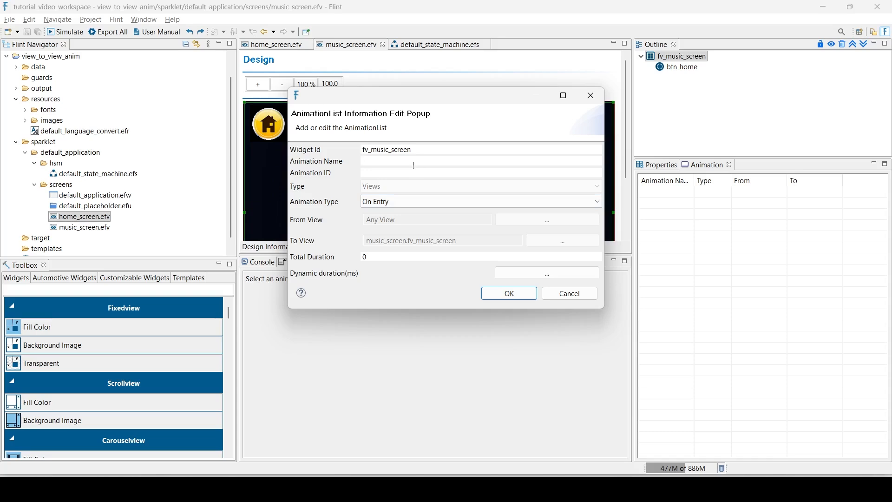
{"action": "type", "text": "music_to_home"}
{"action": "left_click", "coordinate": [396, 201]}
{"action": "left_click", "coordinate": [396, 233]}
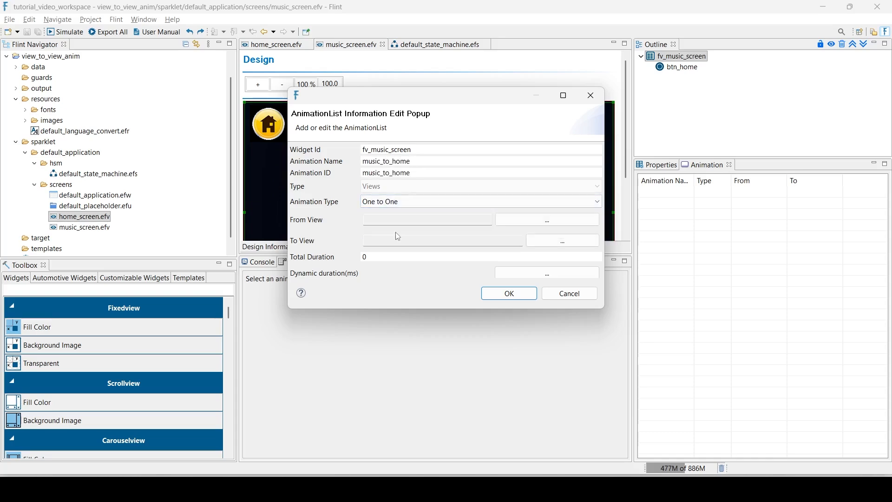
Set the animation's From View to music_screen.fv_music_screen and its To View to home_screen.fv_home_screen.
{"action": "left_click", "coordinate": [547, 220]}
{"action": "left_click", "coordinate": [330, 218]}
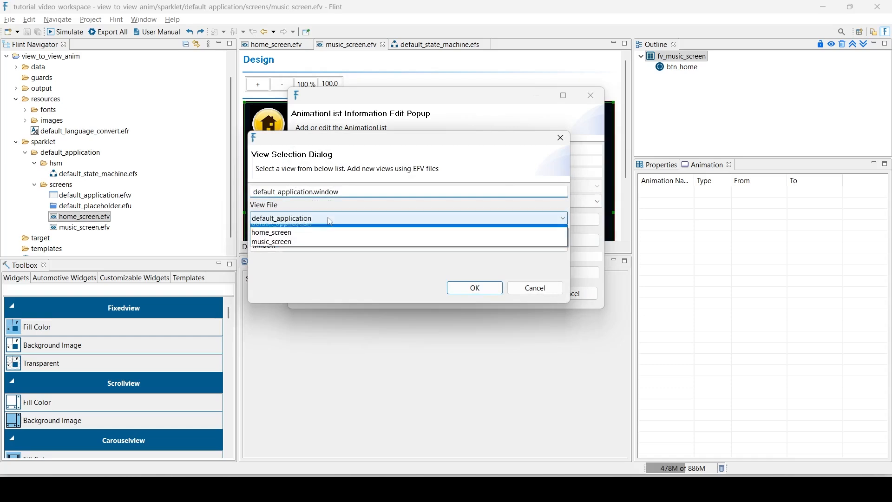
{"action": "left_click", "coordinate": [288, 242]}
{"action": "left_click", "coordinate": [475, 288]}
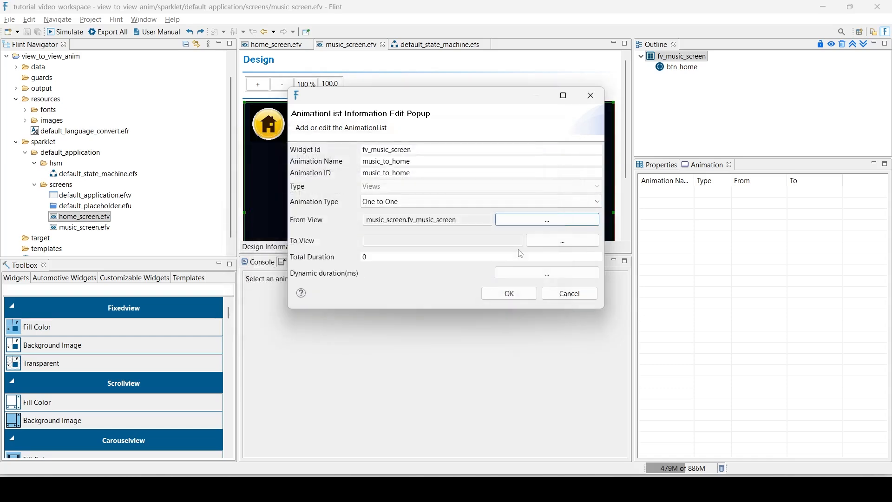
{"action": "left_click", "coordinate": [563, 240]}
{"action": "left_click", "coordinate": [320, 248]}
{"action": "left_click", "coordinate": [317, 275]}
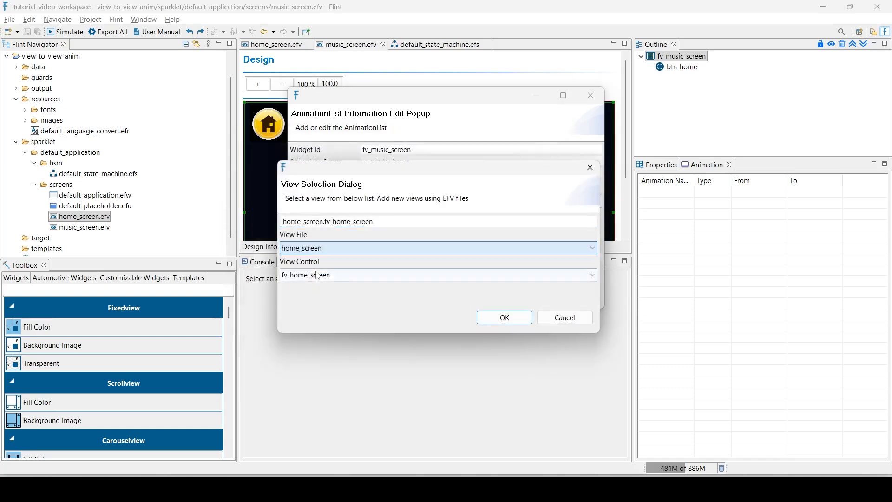
{"action": "left_click", "coordinate": [505, 317]}
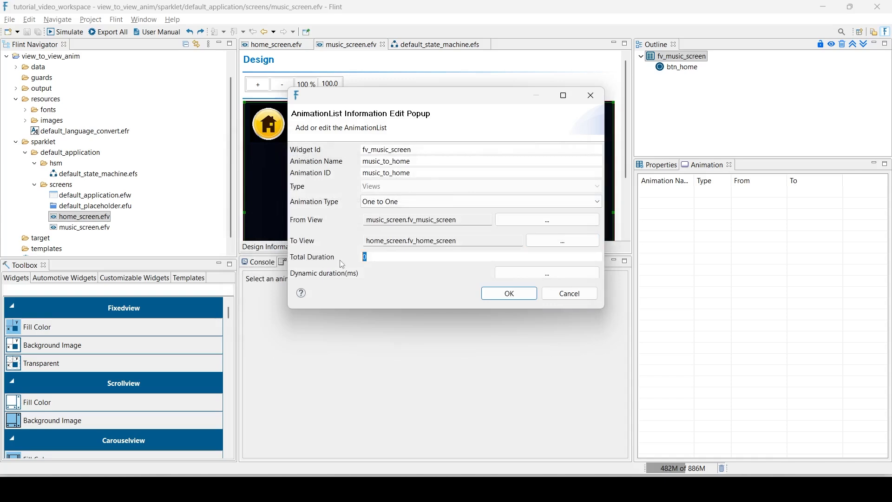
Set the total duration to 2000, confirm the animation and open music_to_home in the animation editor.
{"action": "type", "text": "2000"}
{"action": "left_click", "coordinate": [508, 293]}
{"action": "left_click", "coordinate": [659, 196]}
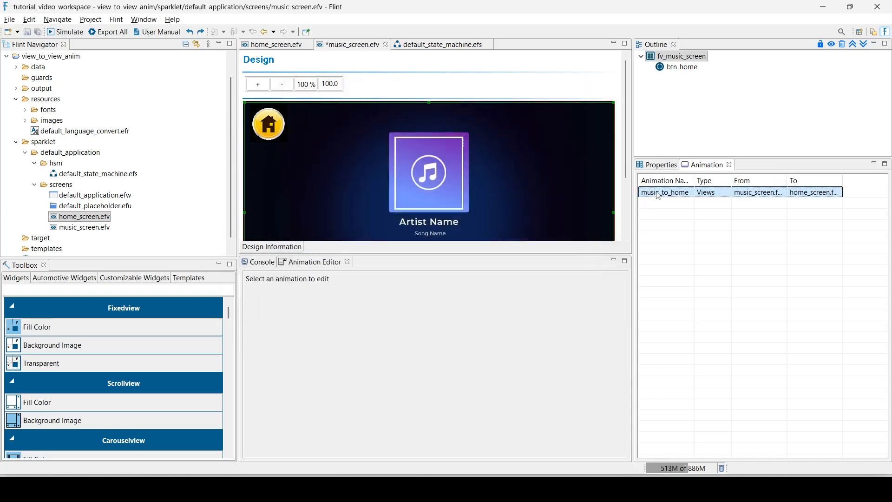
Add a Linear X Position transition to music_screen.fv_music_screen, going from 0 to -800 between 0 ms and 1000 ms.
{"action": "left_click", "coordinate": [335, 339]}
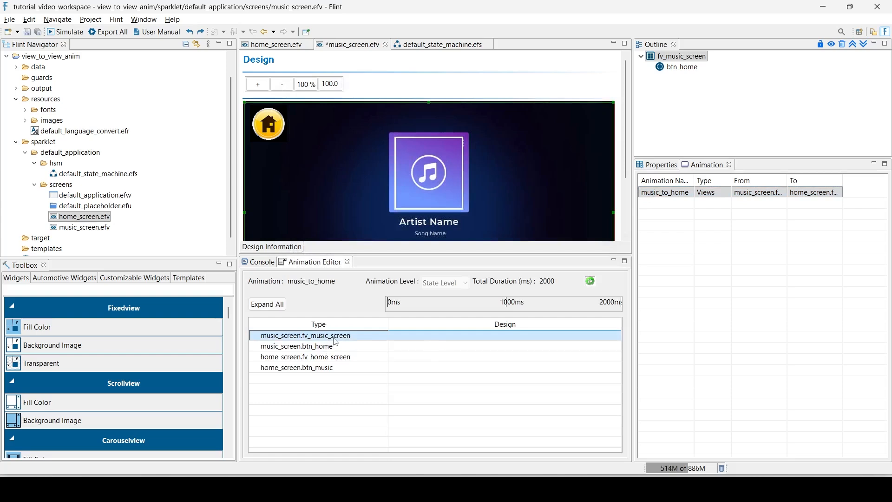
{"action": "right_click", "coordinate": [336, 341]}
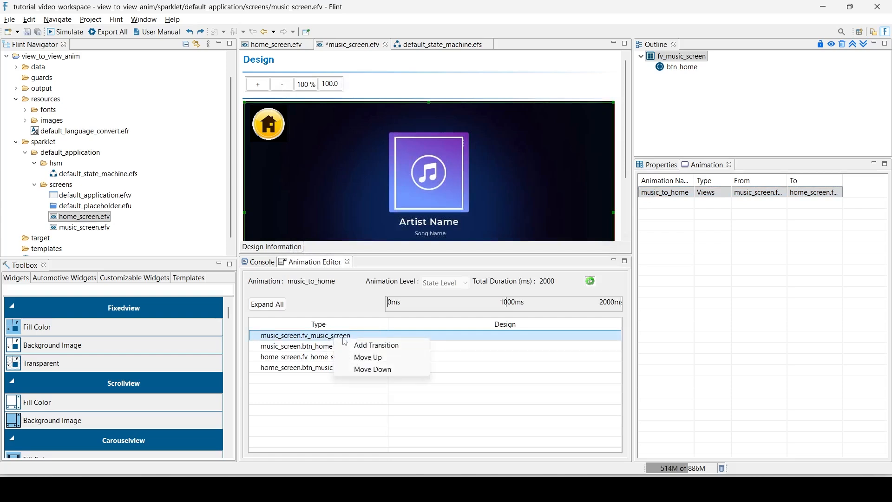
{"action": "left_click", "coordinate": [367, 345]}
{"action": "left_click", "coordinate": [465, 122]}
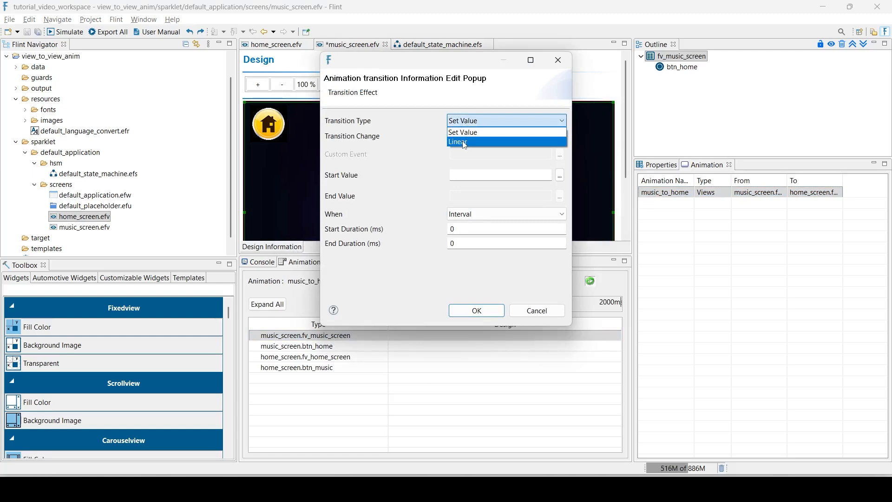
{"action": "left_click", "coordinate": [465, 142]}
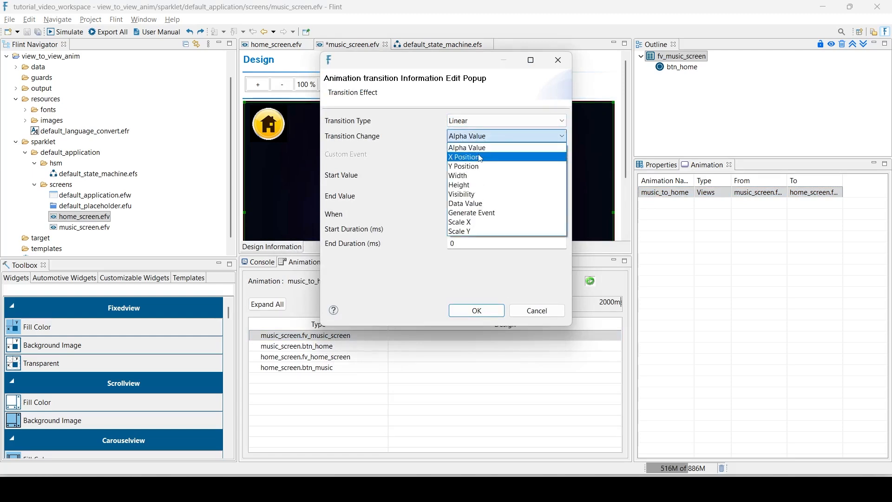
{"action": "left_click", "coordinate": [480, 157]}
{"action": "left_click", "coordinate": [470, 176]}
{"action": "type", "text": "00"}
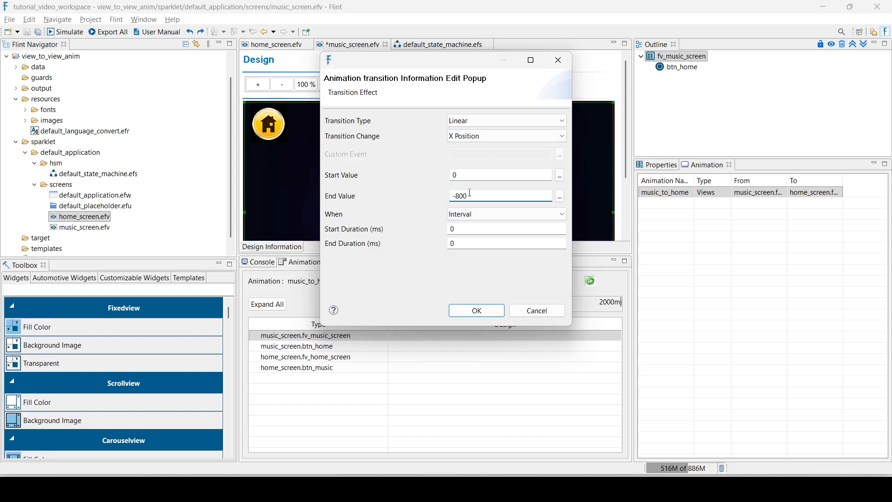
{"action": "left_click", "coordinate": [457, 243]}
{"action": "left_click", "coordinate": [477, 310]}
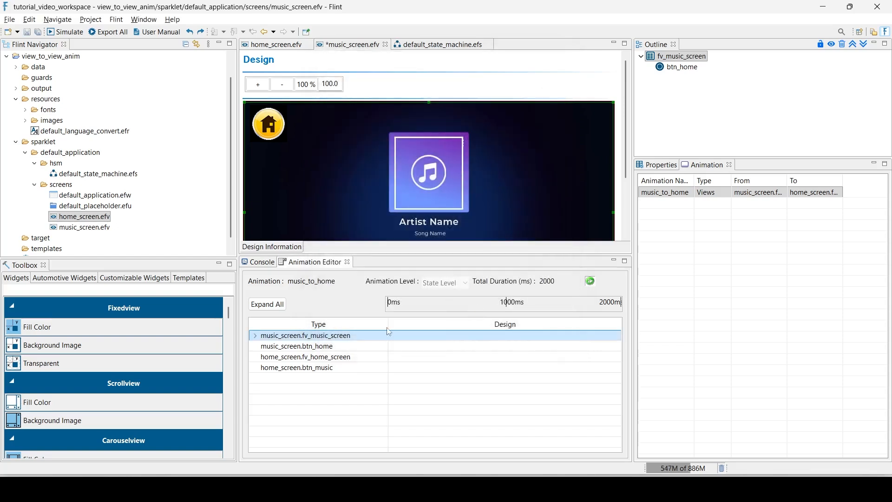
Add a Set Value Visibility transition of 0 to music_screen.fv_music_screen between 1000 ms and 2000 ms.
{"action": "left_click", "coordinate": [342, 348]}
{"action": "right_click", "coordinate": [342, 350]}
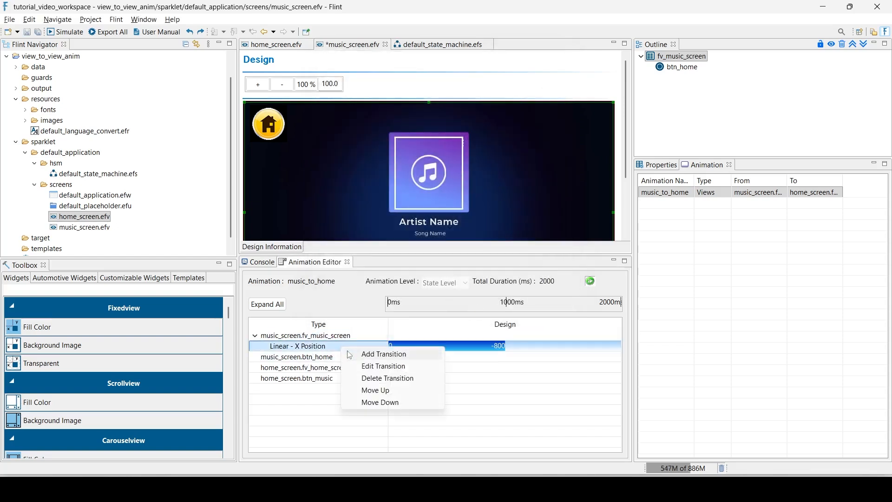
{"action": "left_click", "coordinate": [361, 363]}
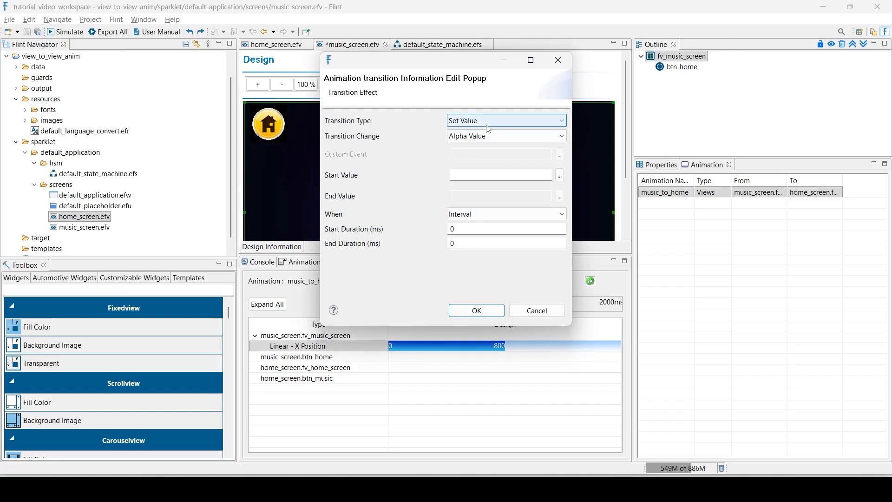
{"action": "left_click", "coordinate": [492, 137]}
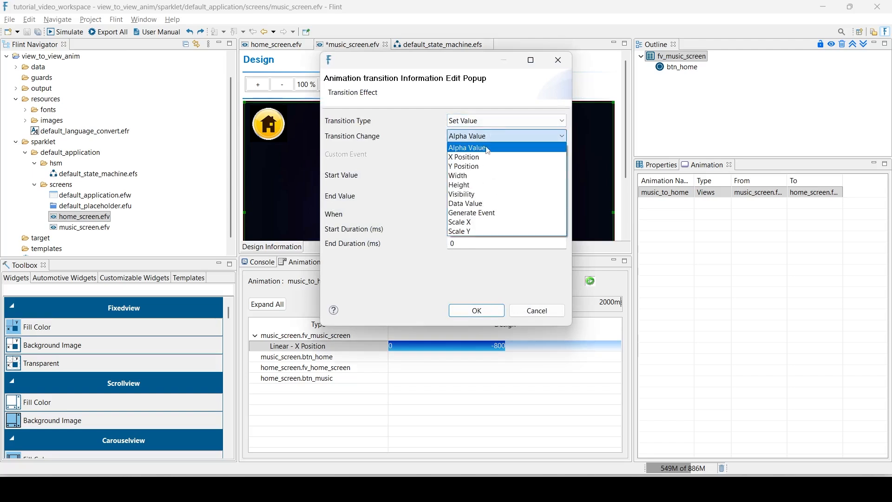
{"action": "left_click", "coordinate": [473, 182]}
{"action": "left_click", "coordinate": [474, 174]}
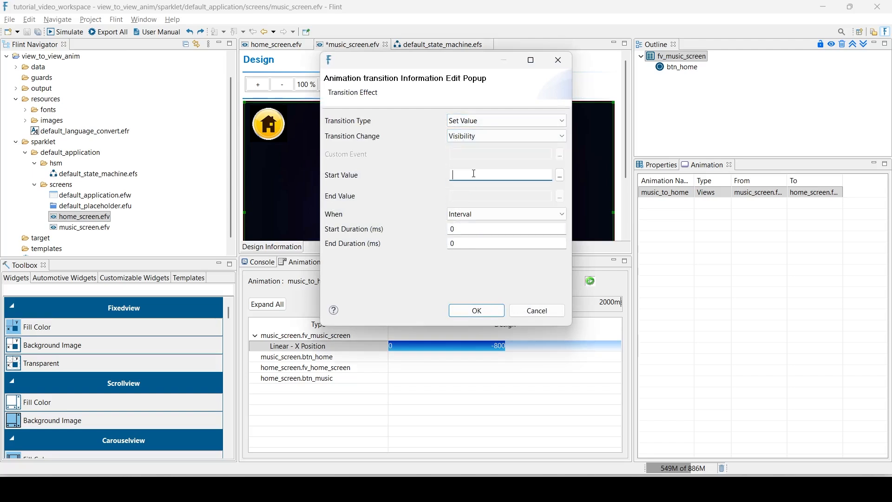
{"action": "left_click", "coordinate": [472, 231]}
{"action": "type", "text": "1000"}
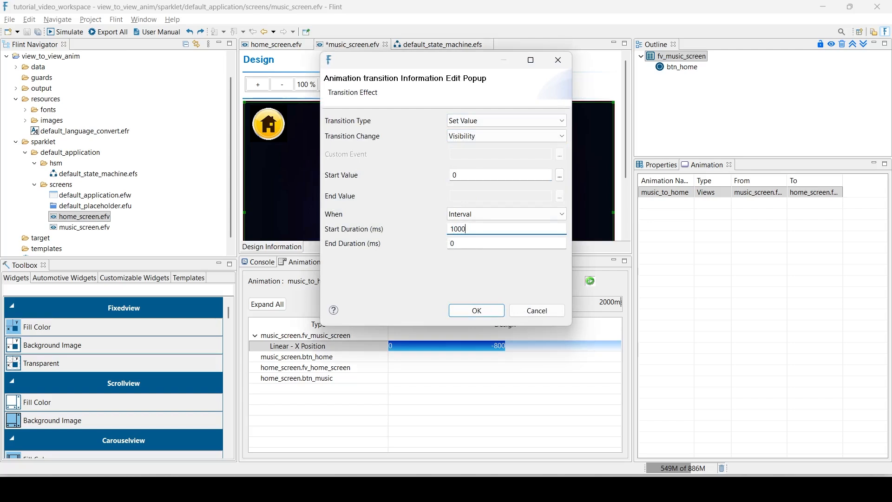
{"action": "key", "text": "Tab"}
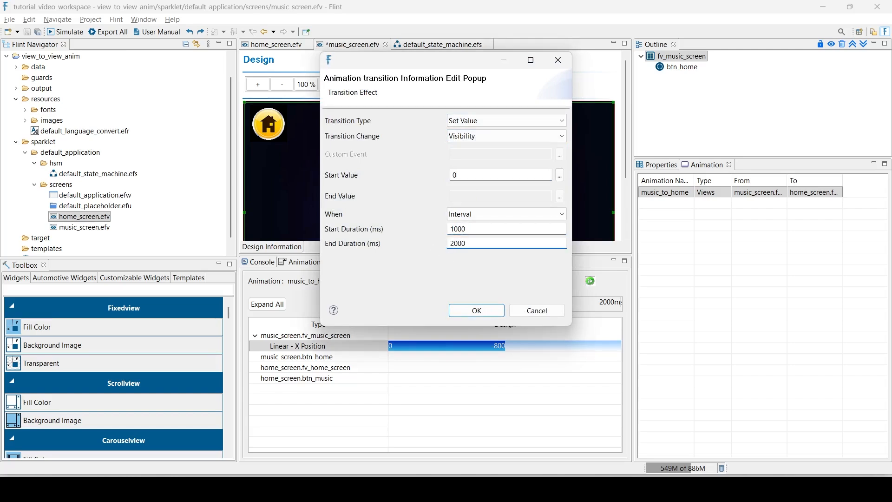
{"action": "left_click", "coordinate": [472, 315]}
Add a Set Value Visibility transition of 0 to home_screen.fv_home_screen between 0 ms and 1000 ms.
{"action": "left_click", "coordinate": [340, 381]}
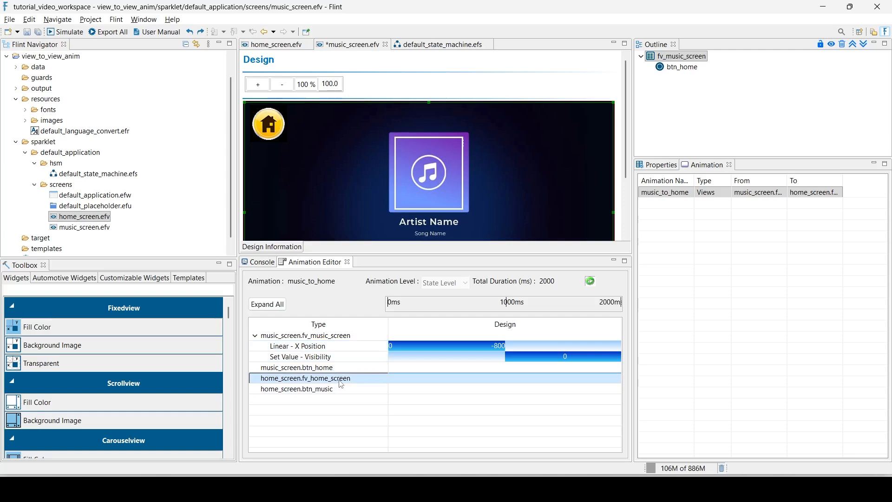
{"action": "right_click", "coordinate": [342, 385]}
{"action": "left_click", "coordinate": [360, 390]}
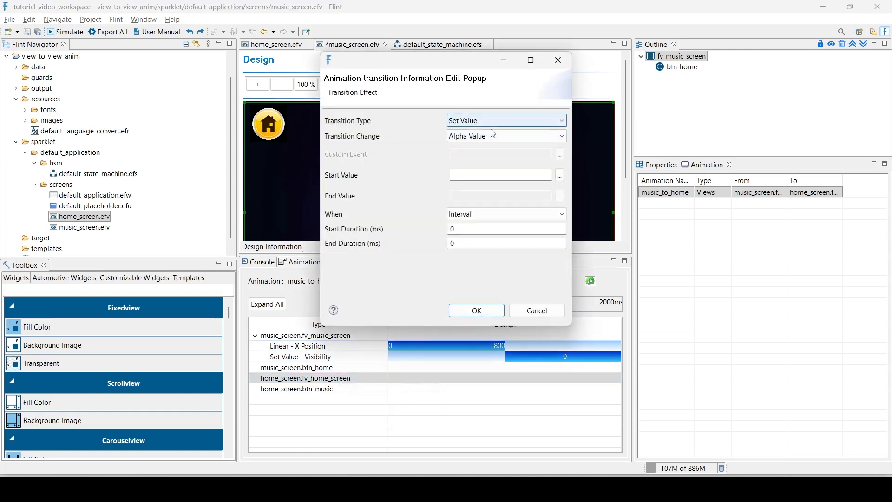
{"action": "left_click", "coordinate": [494, 134]}
{"action": "left_click", "coordinate": [479, 194]}
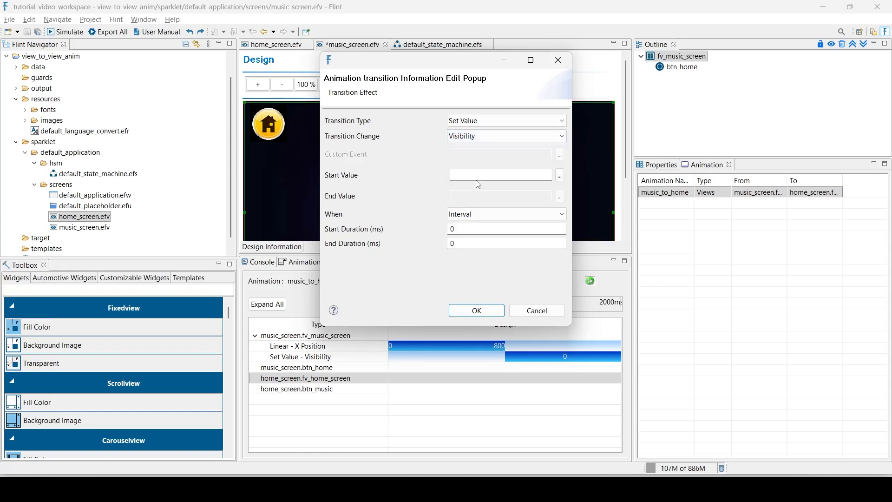
{"action": "left_click", "coordinate": [479, 175]}
{"action": "left_click", "coordinate": [459, 242]}
{"action": "type", "text": "1000"}
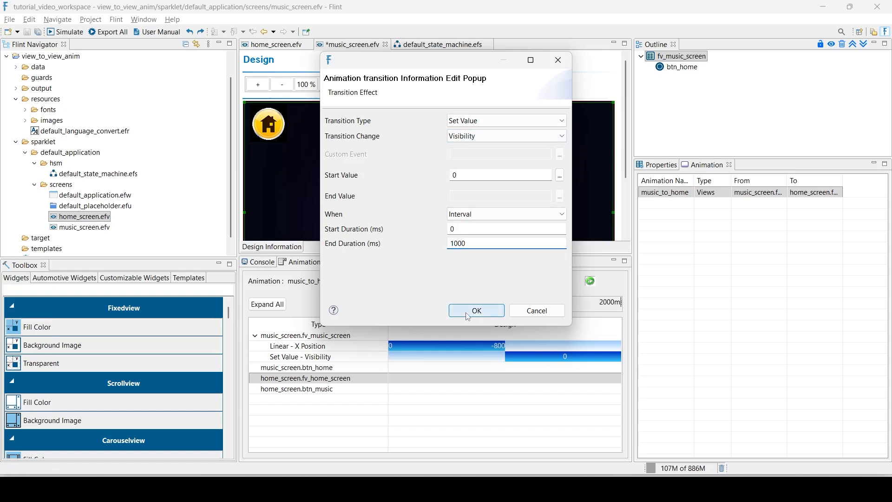
{"action": "left_click", "coordinate": [452, 314]}
Add a second Set Value Visibility transition to home_screen.fv_home_screen, with value 1 between 1000 ms and 2000 ms.
{"action": "left_click", "coordinate": [255, 378]}
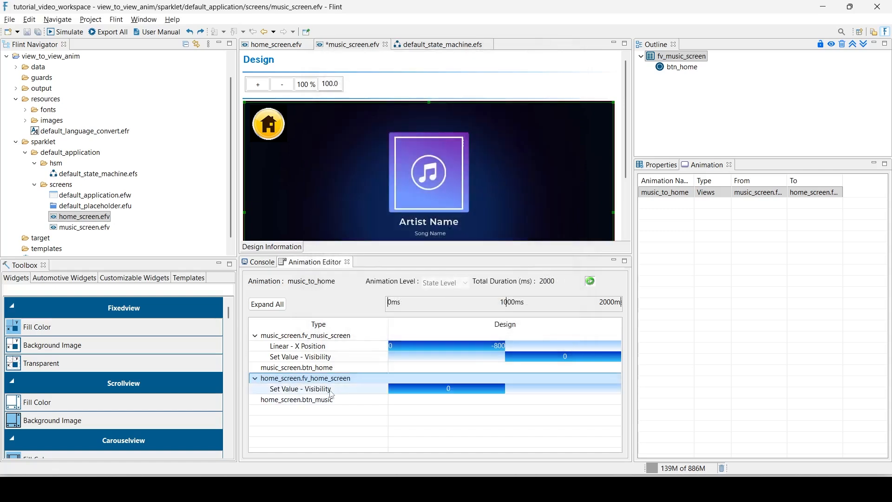
{"action": "right_click", "coordinate": [338, 389]}
{"action": "left_click", "coordinate": [369, 404]}
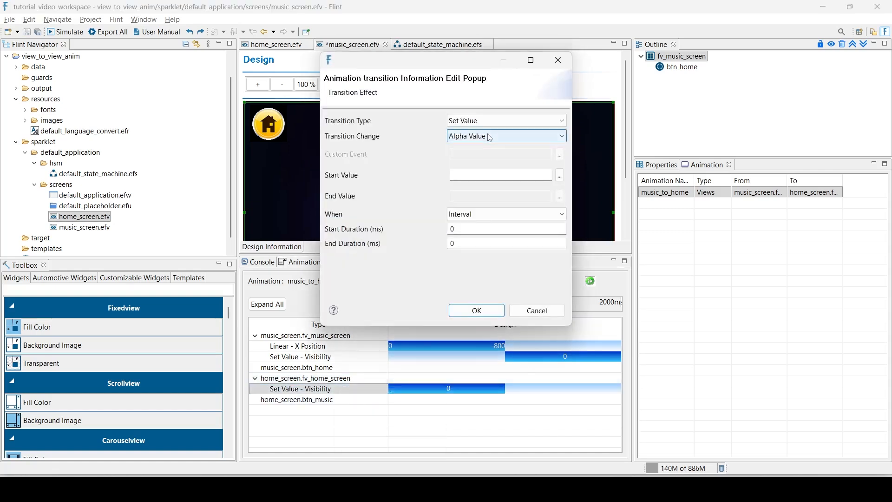
{"action": "left_click", "coordinate": [533, 136]}
{"action": "left_click", "coordinate": [471, 182]}
{"action": "left_click", "coordinate": [472, 174]}
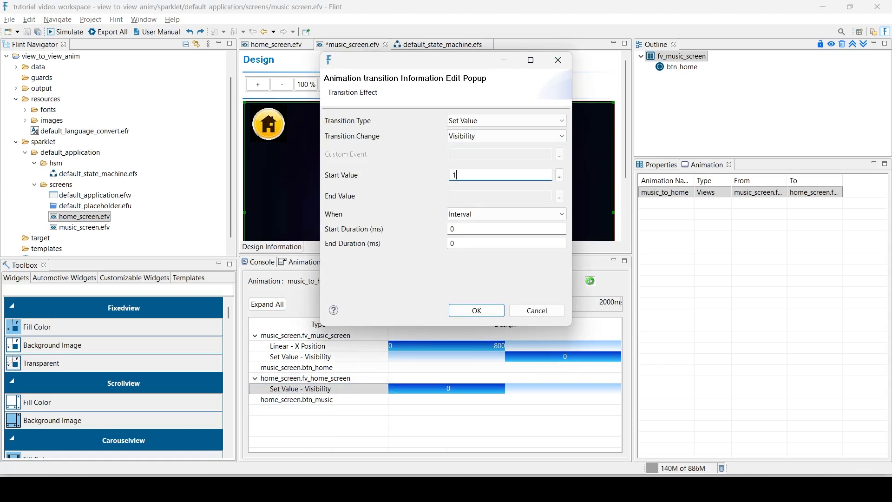
{"action": "double_click", "coordinate": [463, 229]}
{"action": "type", "text": "1000"}
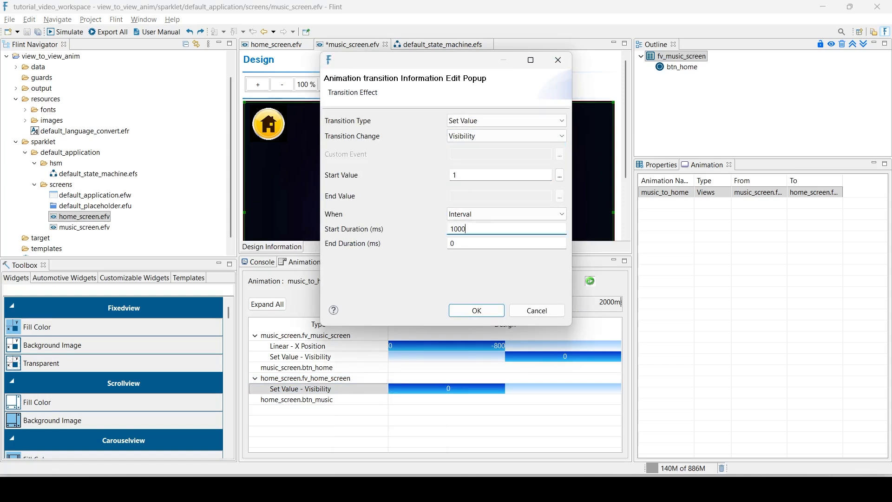
{"action": "key", "text": "Tab"}
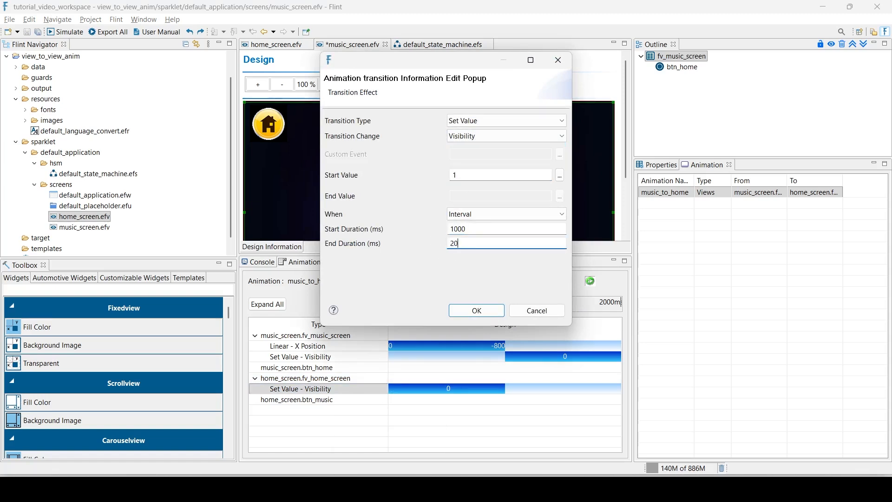
{"action": "left_click", "coordinate": [476, 311]}
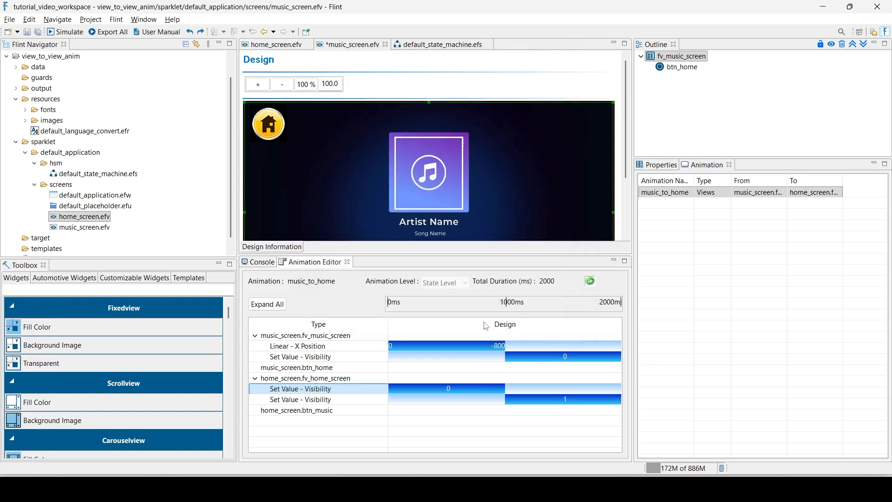
Start a new transition on home_screen.fv_home_screen with type Linear, changing the Alpha Value.
{"action": "left_click", "coordinate": [364, 401]}
{"action": "right_click", "coordinate": [364, 405]}
{"action": "left_click", "coordinate": [377, 419]}
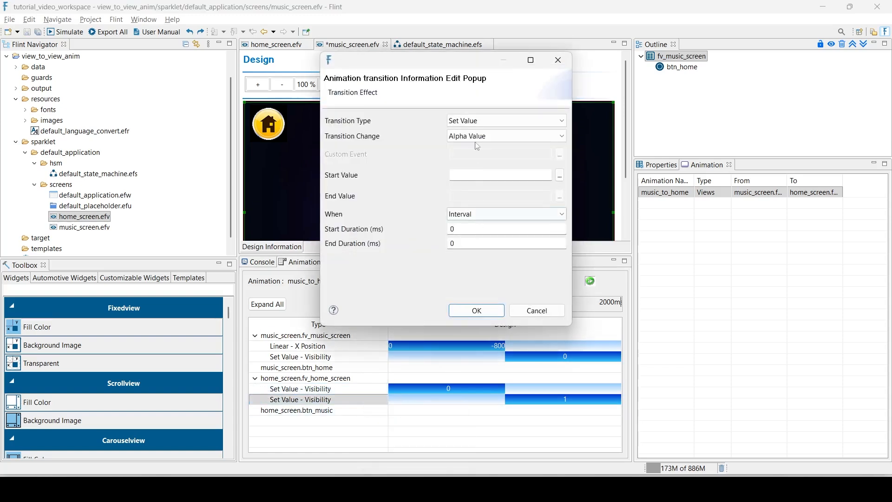
{"action": "left_click", "coordinate": [480, 121]}
{"action": "left_click", "coordinate": [478, 141]}
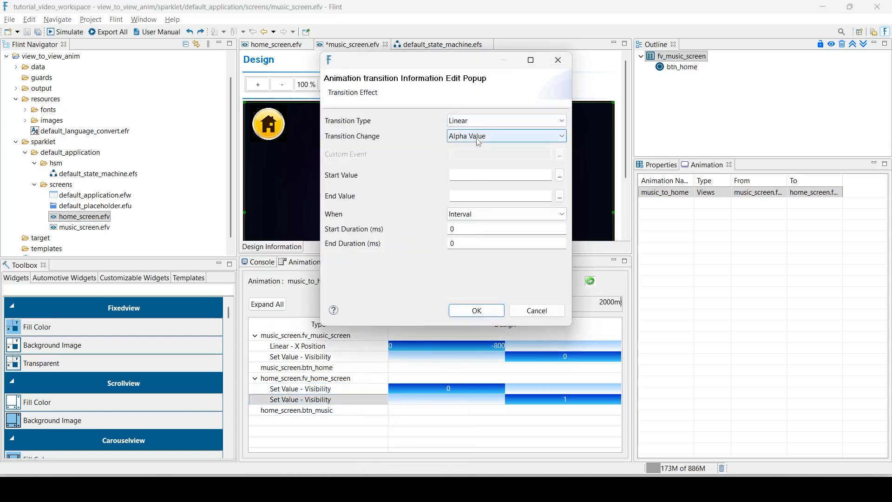
Fade the home screen's alpha from 0 to 255 between 1000 ms and 2000 ms, confirm the transition and save music_screen.efv.
{"action": "left_click", "coordinate": [474, 178]}
{"action": "type", "text": "0"}
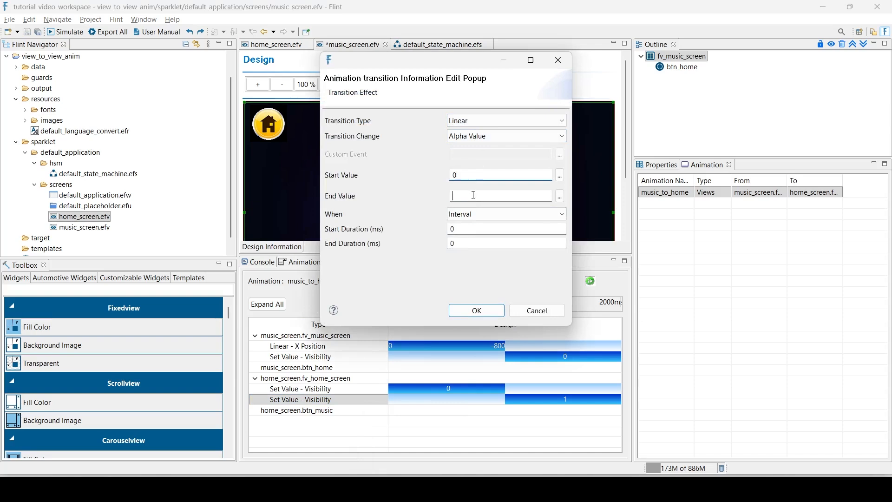
{"action": "key", "text": "Tab"}
{"action": "key", "text": "Tab"}
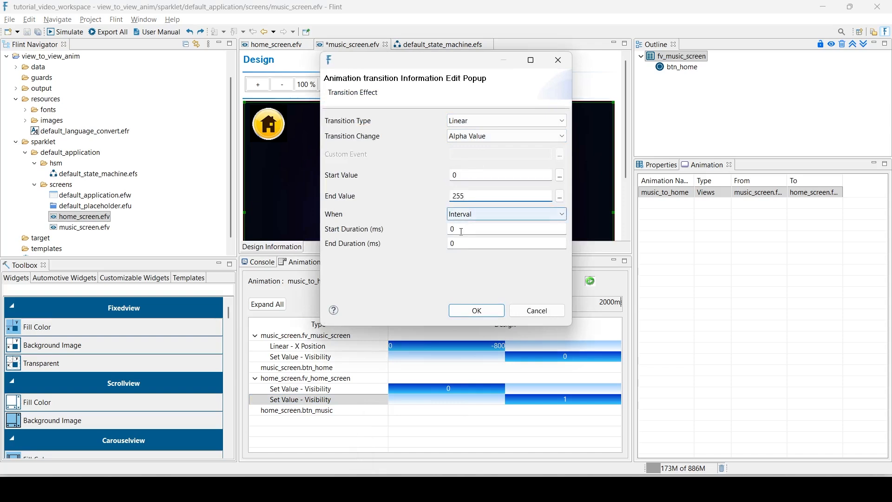
{"action": "type", "text": "1000"}
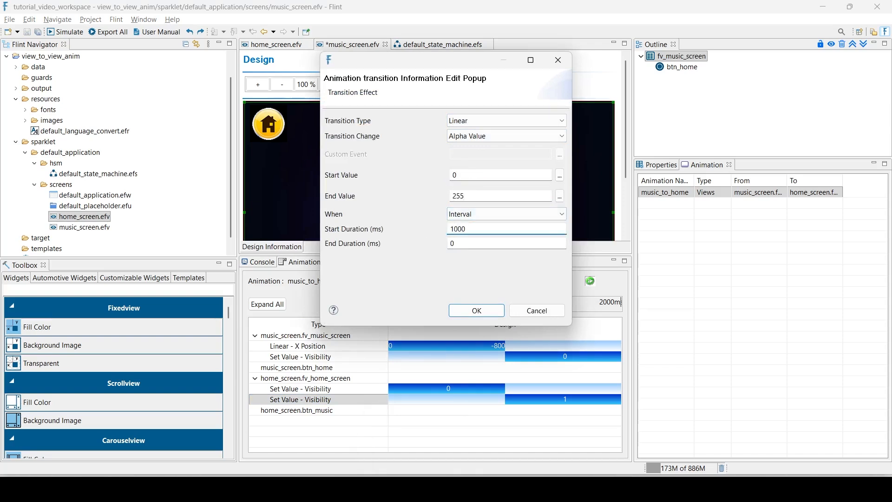
{"action": "key", "text": "Tab"}
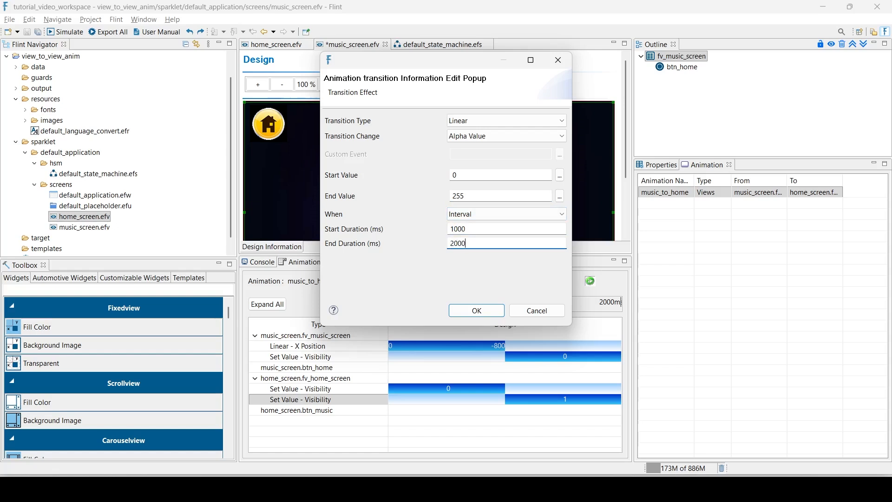
{"action": "type", "text": "2000"}
{"action": "left_click", "coordinate": [472, 311]}
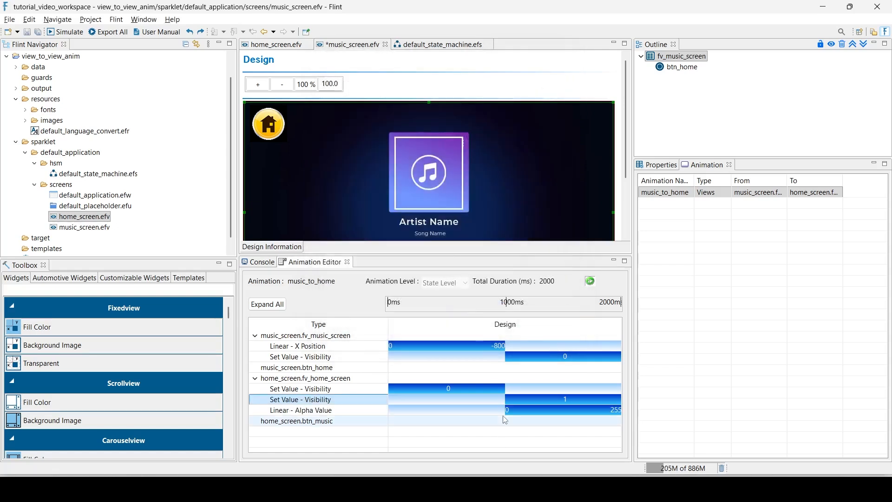
{"action": "key", "text": "ctrl+s"}
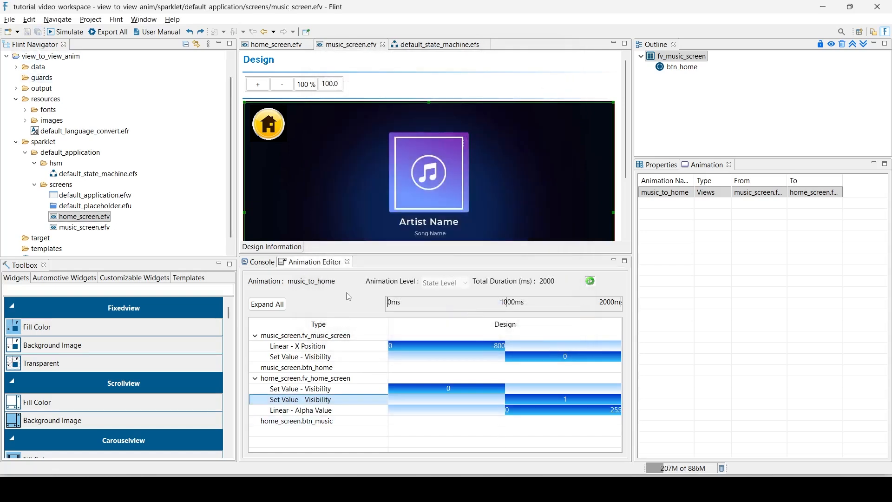
Review the button events of the home_screen and music_screen states in default_state_machine.efs.
{"action": "left_click", "coordinate": [431, 44]}
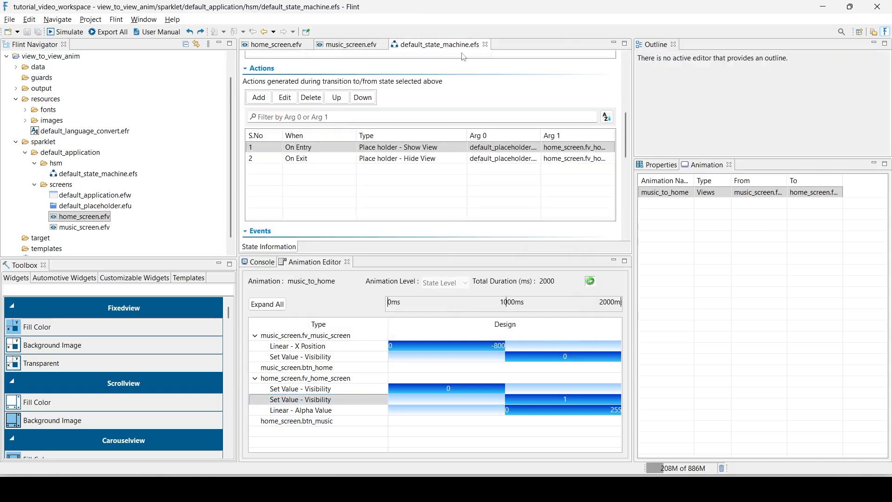
{"action": "scroll", "coordinate": [624, 205], "scroll_direction": "up", "scroll_amount": 5}
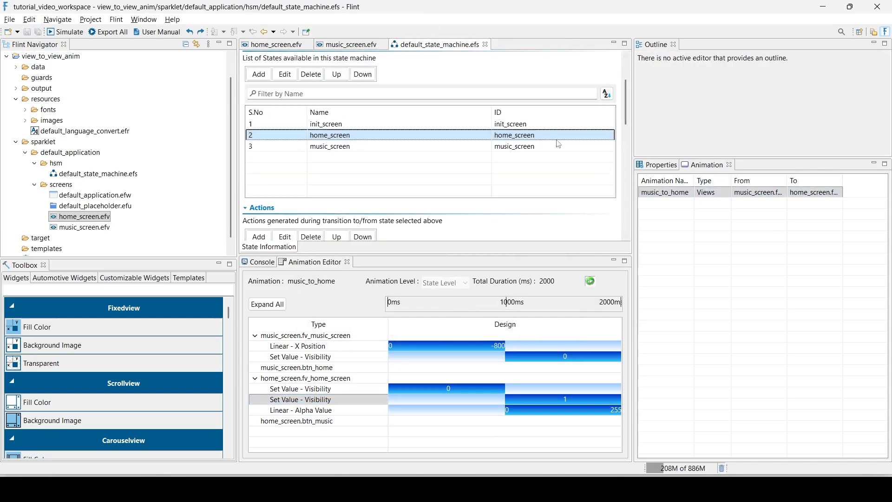
{"action": "scroll", "coordinate": [626, 181], "scroll_direction": "down", "scroll_amount": 8}
{"action": "scroll", "coordinate": [625, 178], "scroll_direction": "down", "scroll_amount": 1}
{"action": "left_click", "coordinate": [412, 171]}
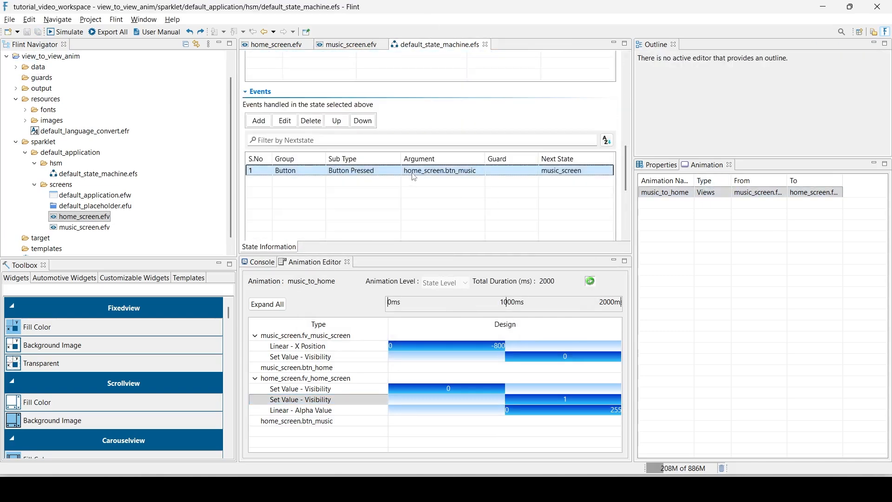
{"action": "scroll", "coordinate": [625, 209], "scroll_direction": "up", "scroll_amount": 5}
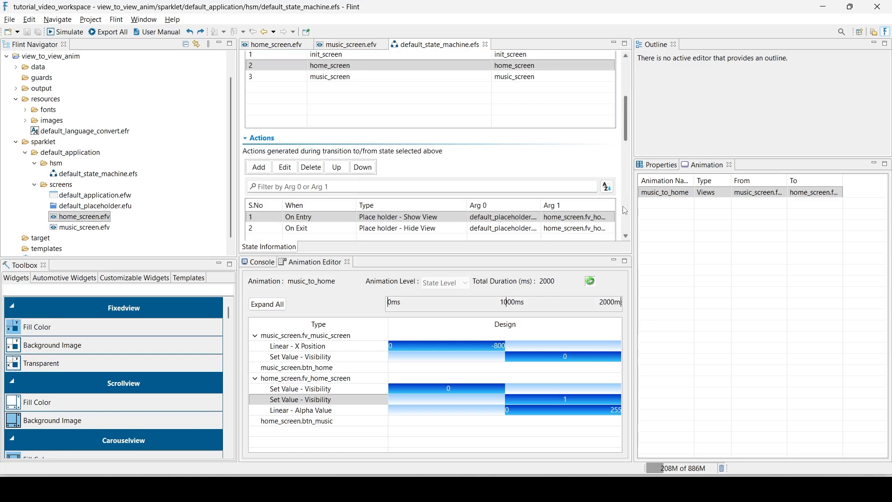
{"action": "left_click", "coordinate": [539, 77]}
{"action": "scroll", "coordinate": [622, 200], "scroll_direction": "down", "scroll_amount": 5}
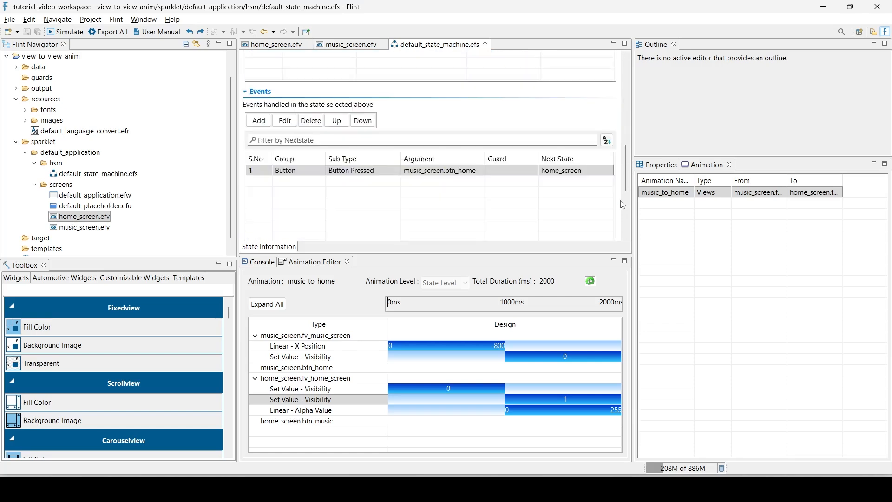
Export all files of the view_to_view_anim project and launch its simulation.
{"action": "left_click", "coordinate": [467, 173]}
{"action": "left_click", "coordinate": [55, 57]}
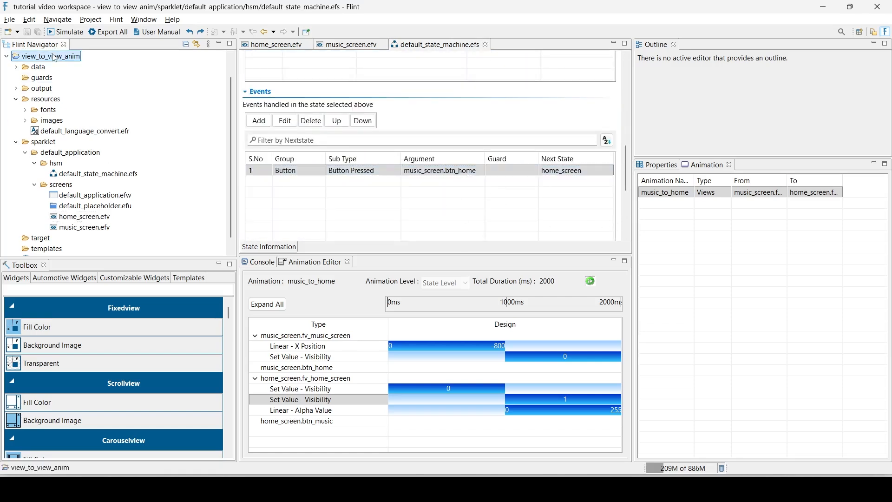
{"action": "left_click", "coordinate": [120, 35]}
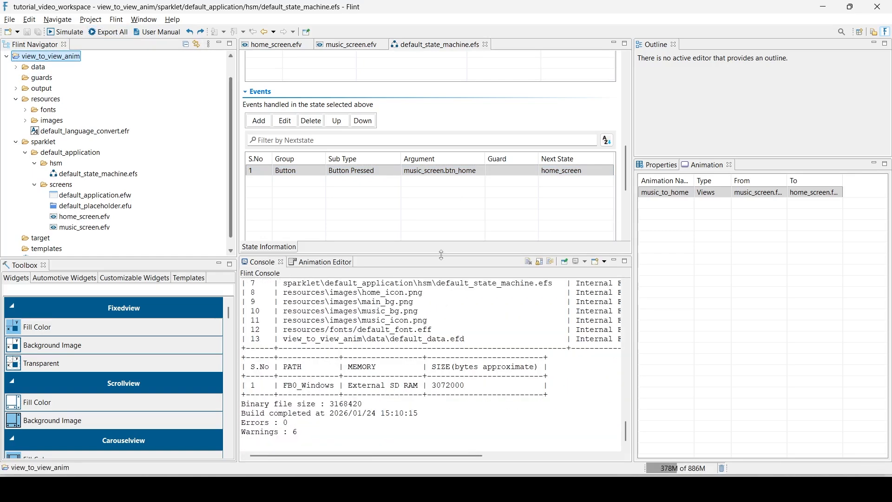
{"action": "left_click", "coordinate": [66, 32]}
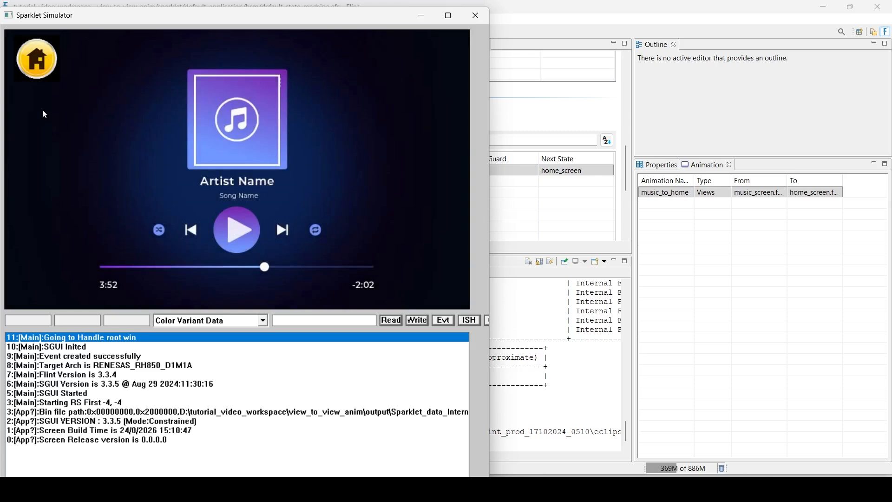
Test the view transitions in the Sparklet Simulator by switching back and forth between the music and home screens with their icon buttons.
{"action": "left_click", "coordinate": [40, 60]}
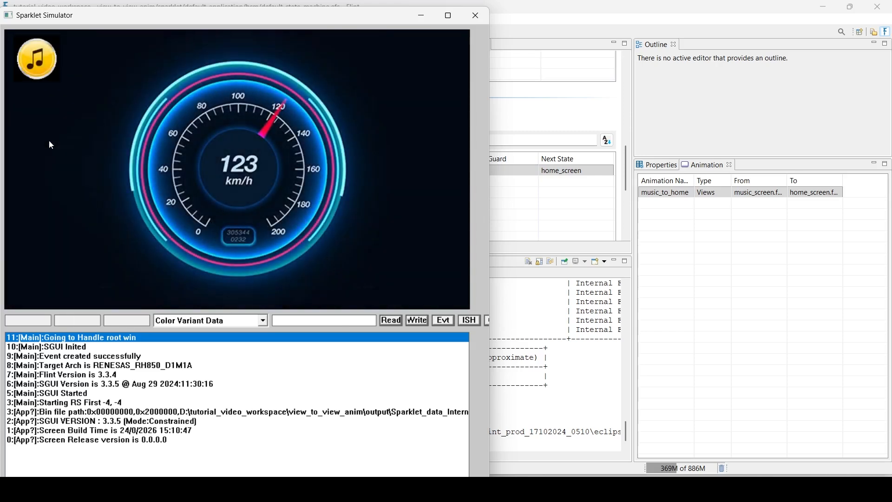
{"action": "left_click", "coordinate": [42, 60]}
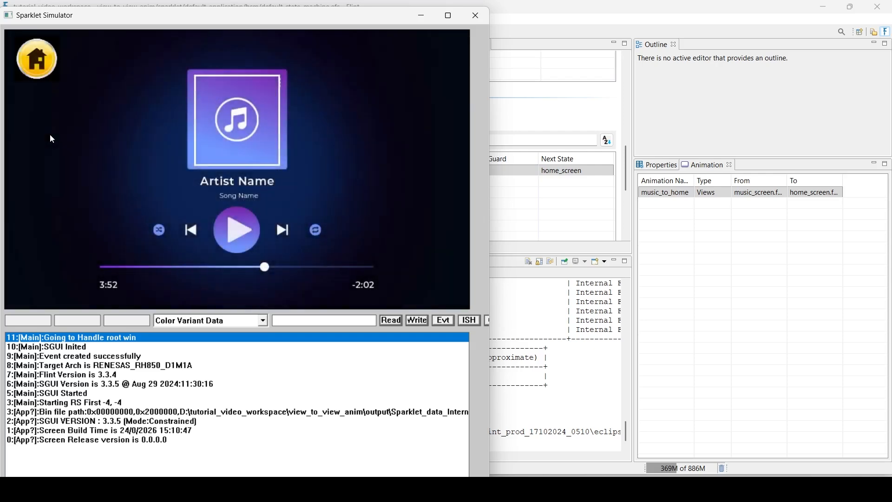
{"action": "left_click", "coordinate": [37, 65]}
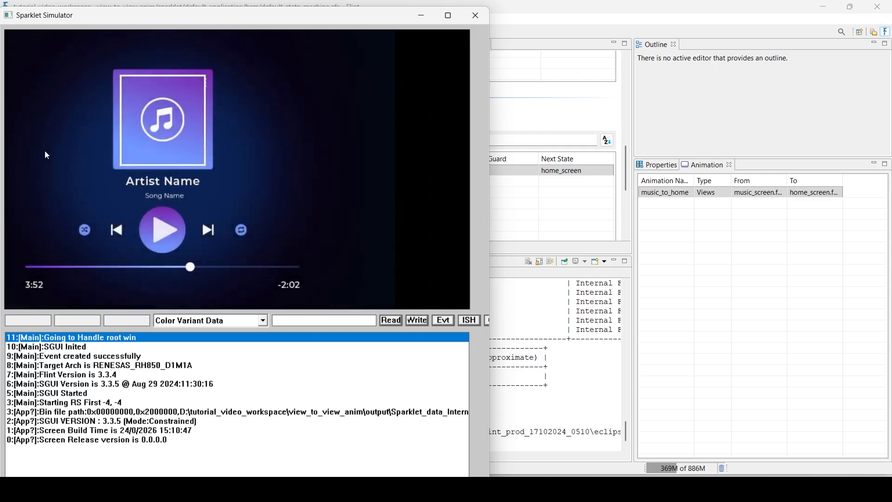